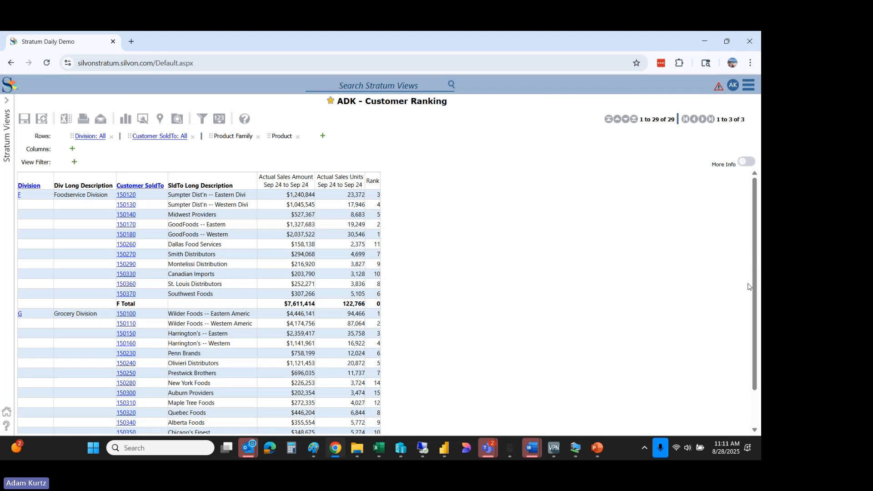
Review the customer ranking rows for both divisions and open the Rank column's calculation expression.
scroll(756, 291, "down", 1)
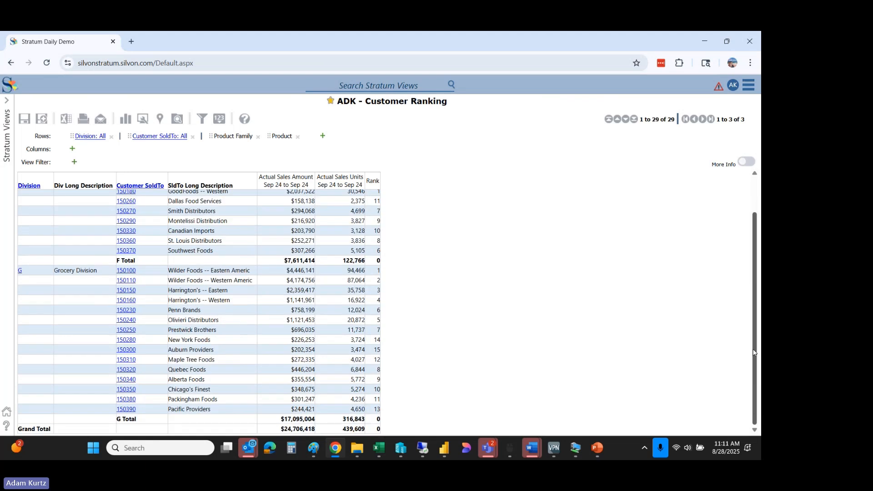
scroll(754, 350, "up", 1)
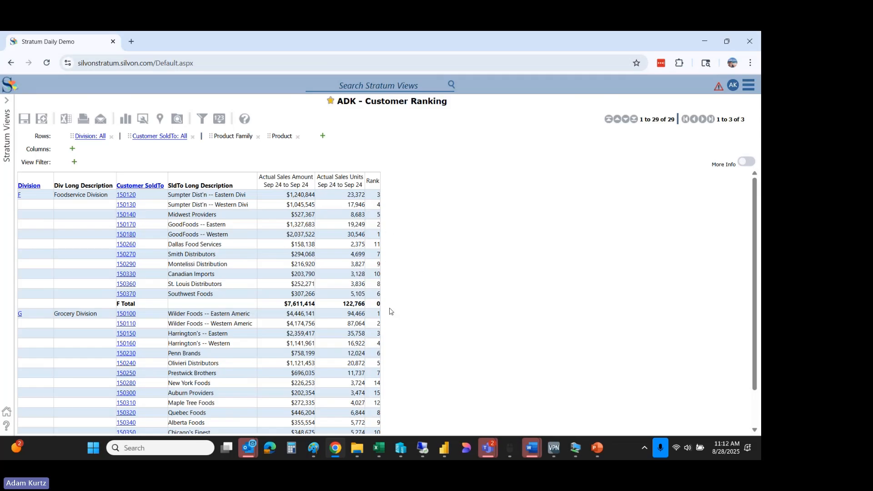
left_click(371, 183)
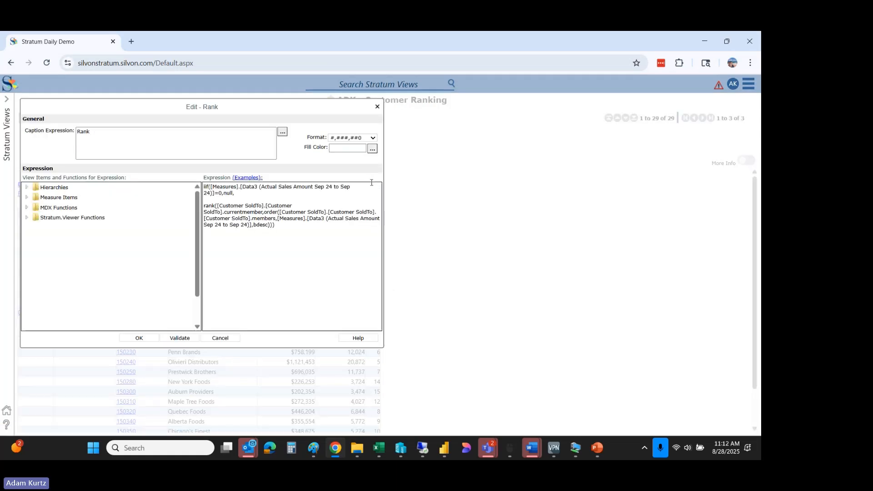
left_click(320, 220)
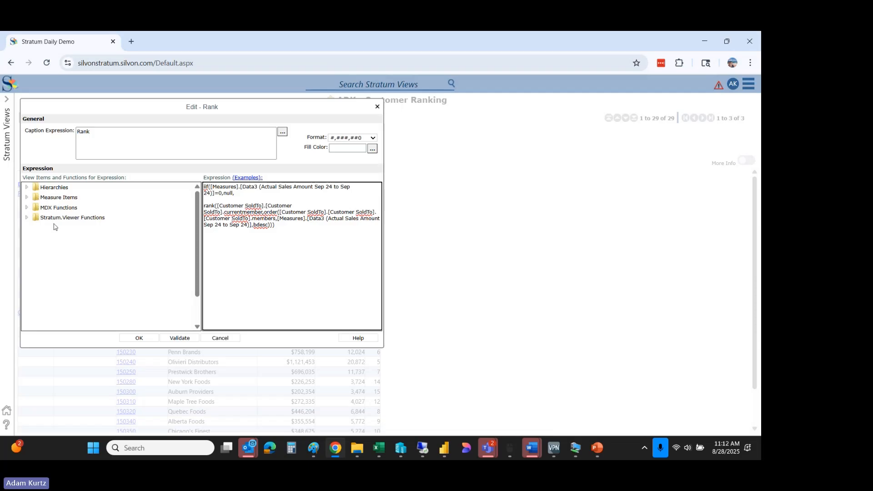
Examine the Rank expression alongside the list of available Stratum.Viewer functions.
left_click(26, 218)
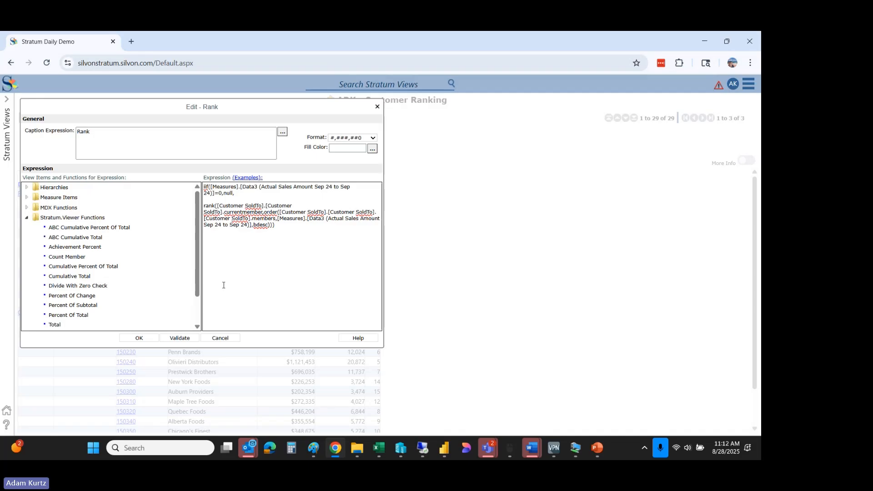
left_click(241, 193)
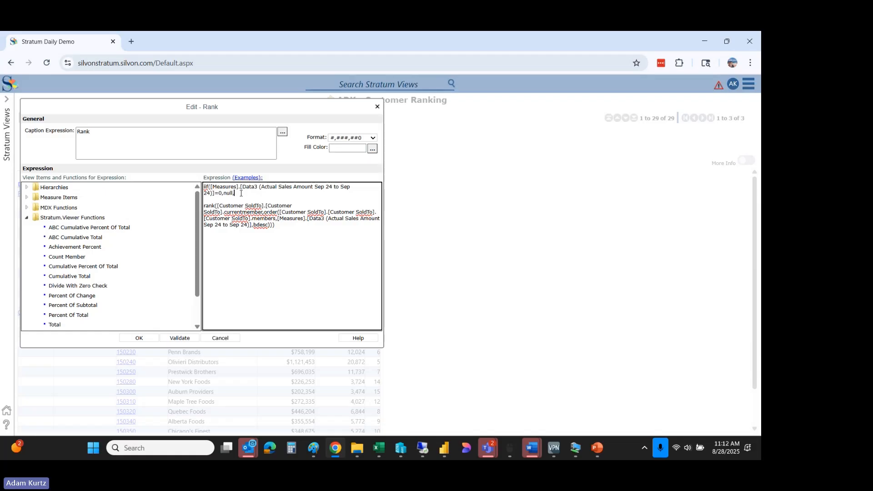
left_click(295, 229)
scroll(196, 278, "down", 1)
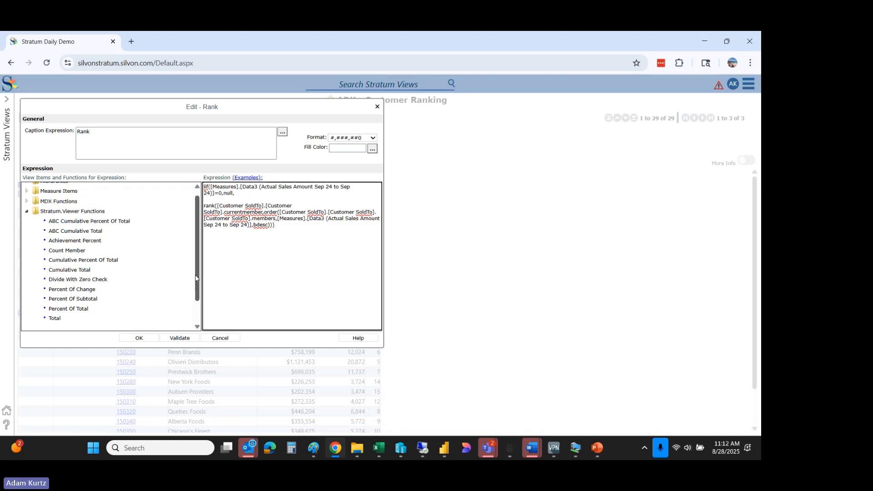
scroll(68, 242, "up", 1)
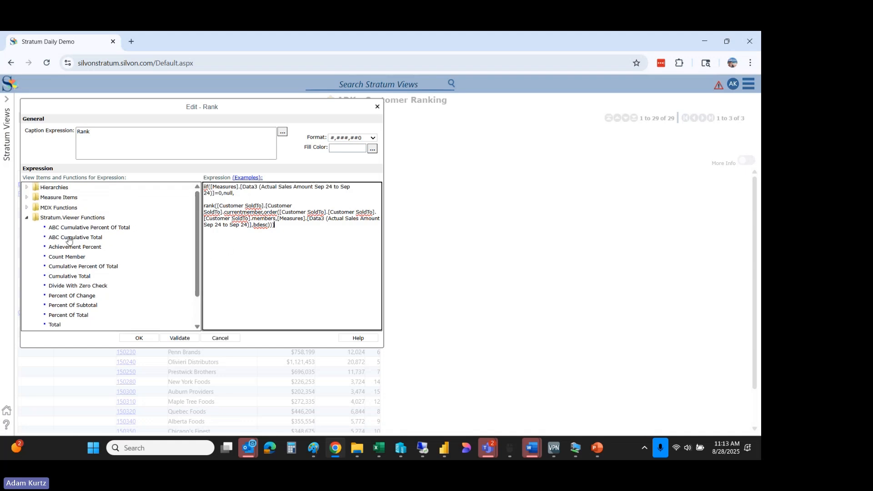
Browse the Logical, Member and Numeric categories of the MDX functions to find the Rank function.
left_click(27, 208)
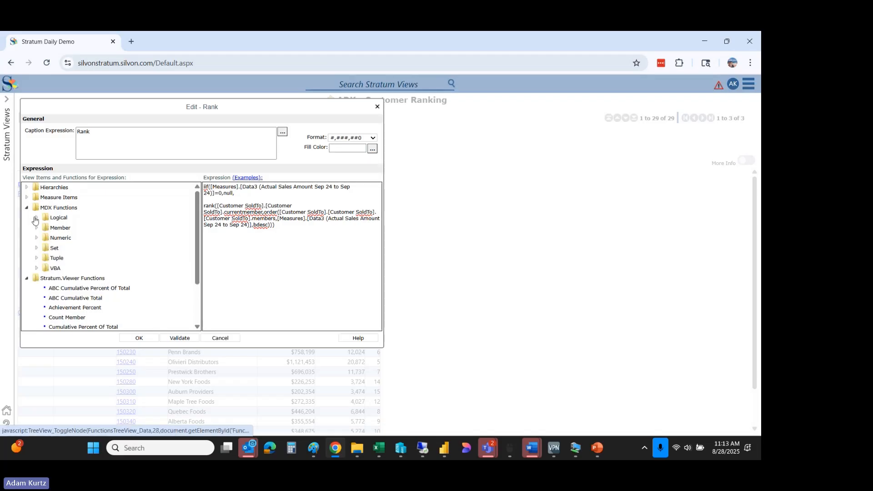
left_click(36, 217)
left_click(36, 218)
left_click(36, 228)
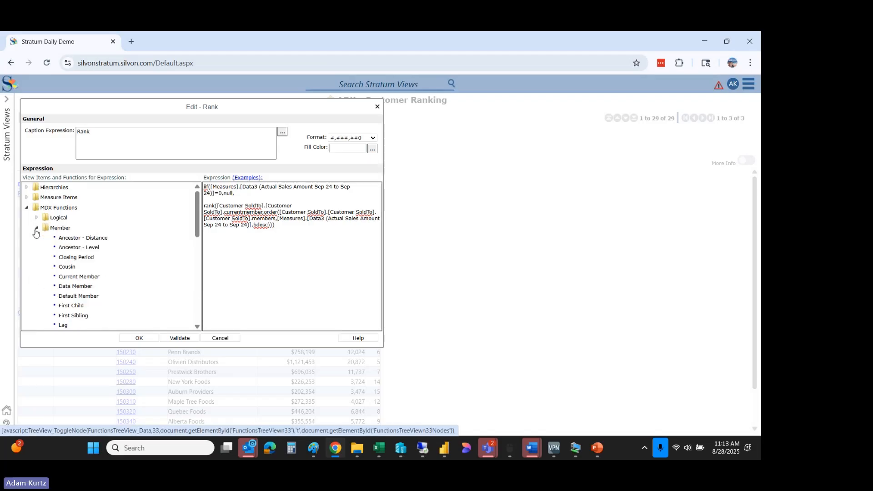
mouse_move(198, 221)
left_mouse_down()
mouse_move(201, 260)
mouse_move(199, 233)
left_mouse_up()
left_click(36, 188)
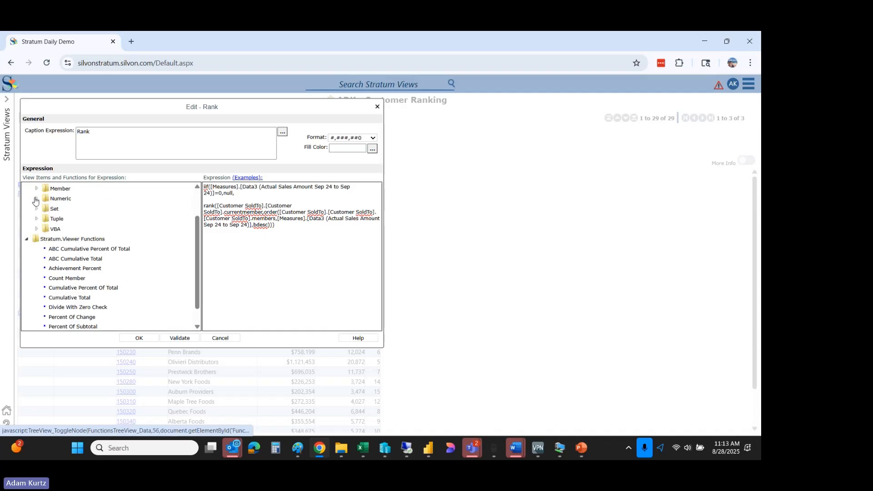
left_click(37, 199)
left_click_drag(199, 248, 203, 289)
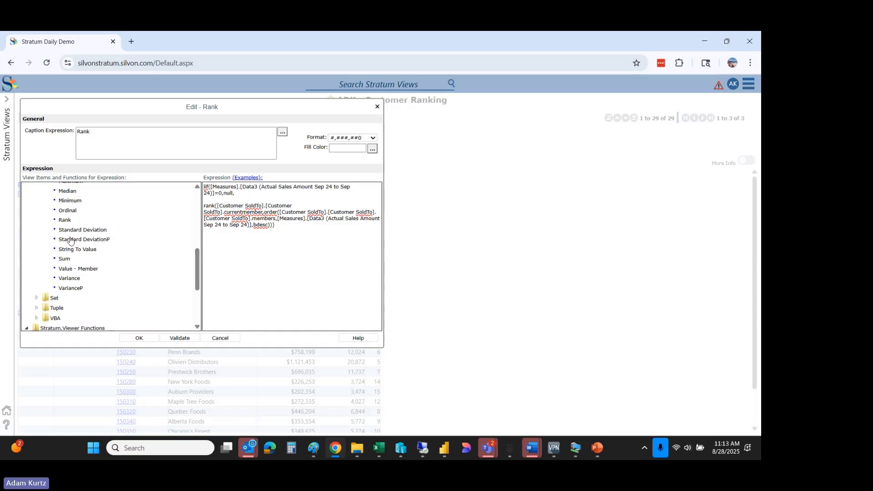
Insert the MDX Rank function's syntax below the existing expression to inspect it, and discard the edit.
left_click(283, 232)
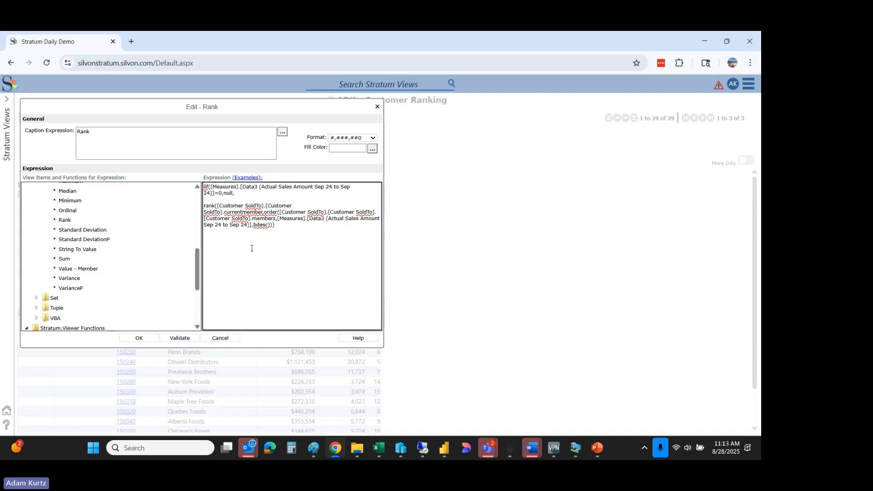
left_click(58, 223)
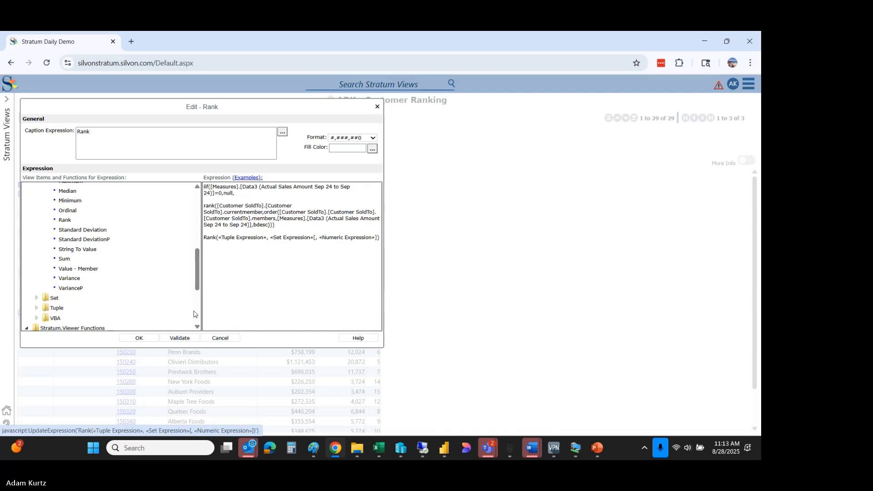
scroll(194, 314, "down", 3)
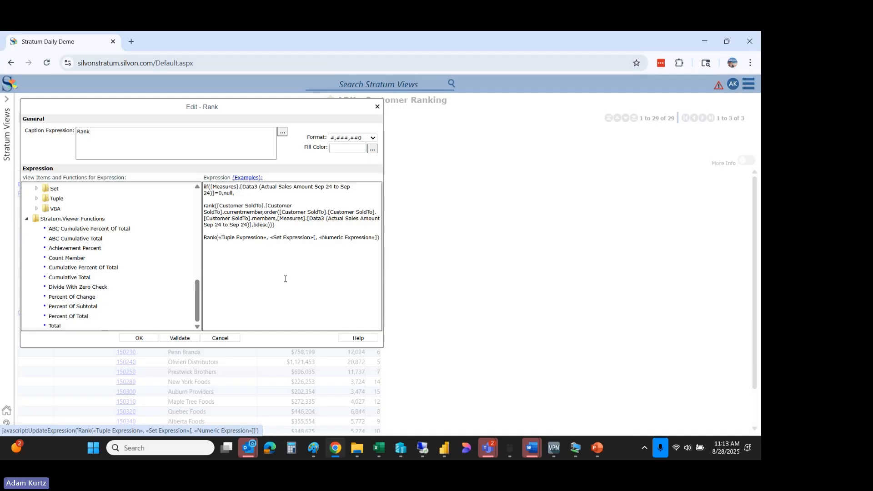
left_click(227, 338)
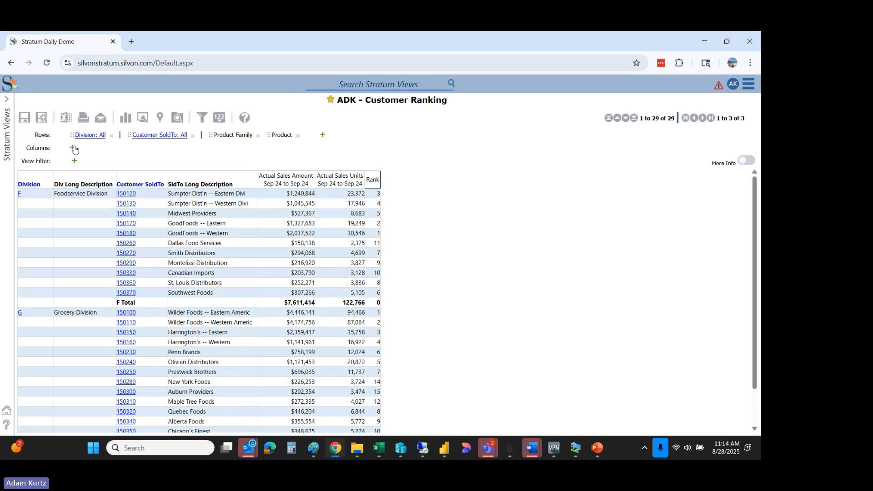
Create a new view in the Favorites folder of the Stratum views.
left_click(7, 111)
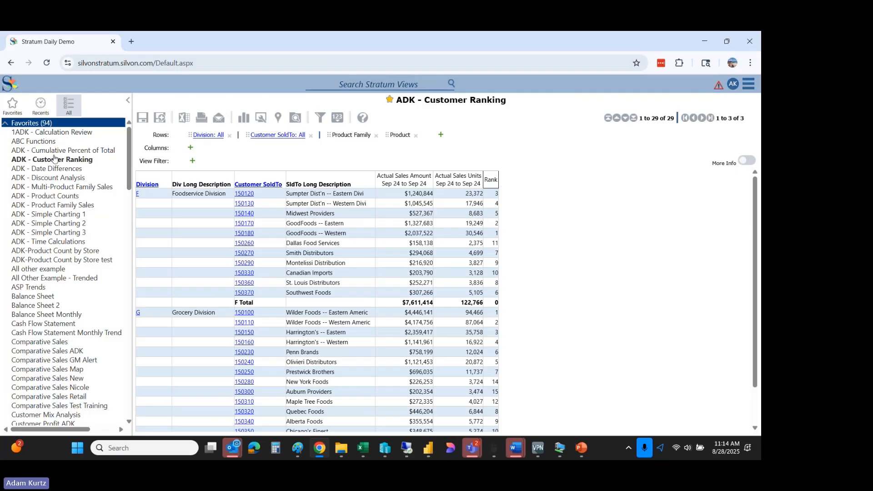
right_click(41, 125)
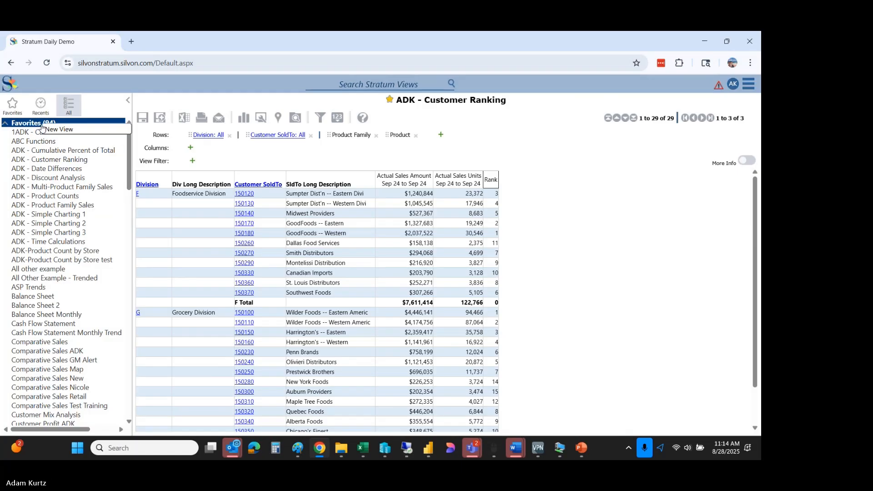
left_click(57, 129)
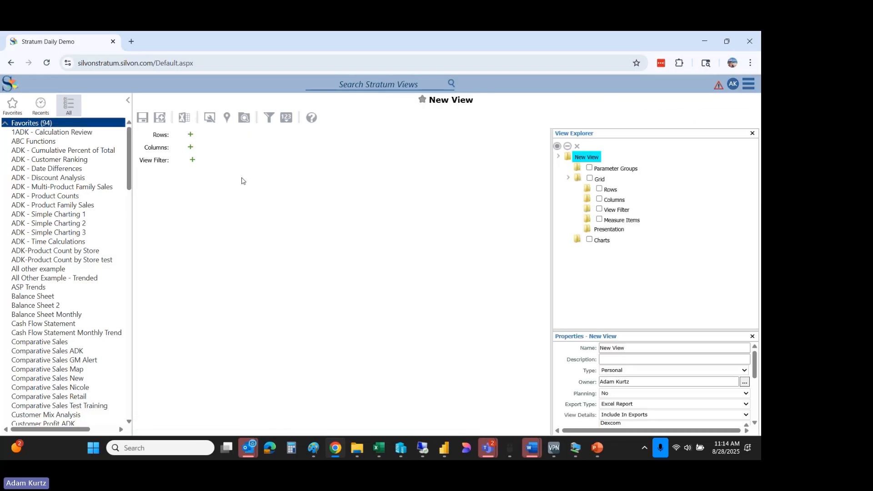
Edit the new view's rows, search for "cus" and add Customer SoldTo.
right_click(611, 190)
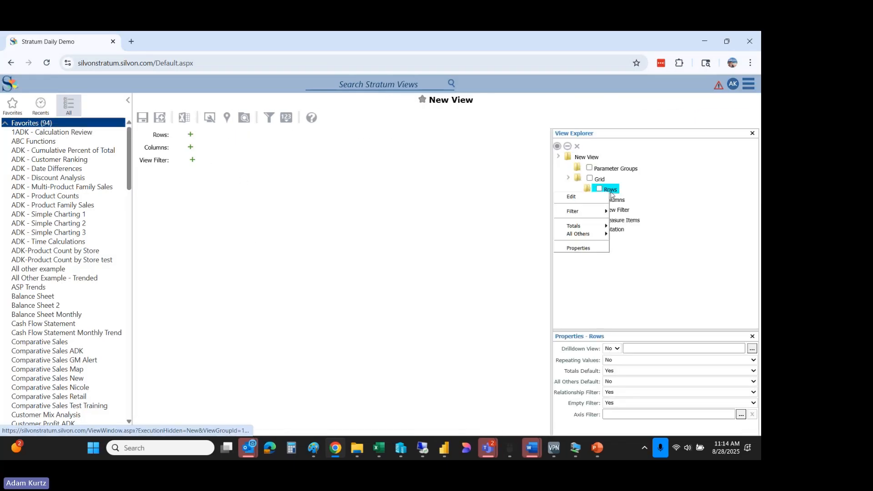
left_click(571, 195)
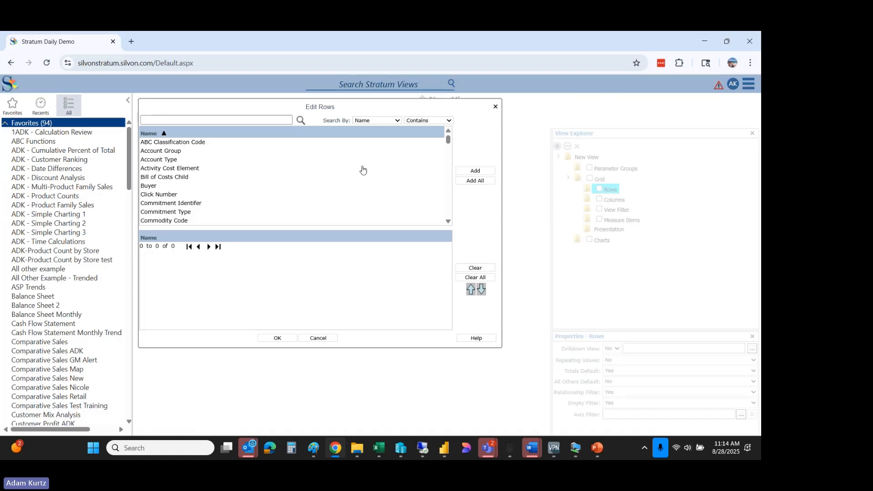
left_click(203, 119)
type("cus")
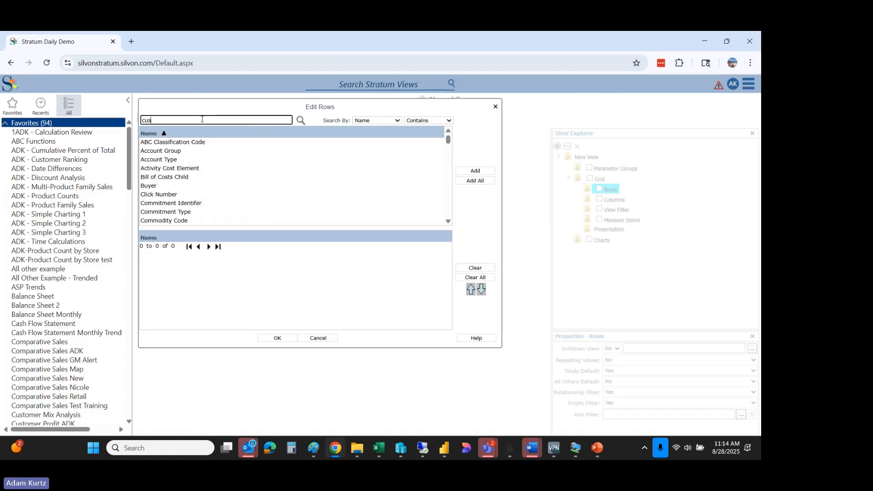
key("Return")
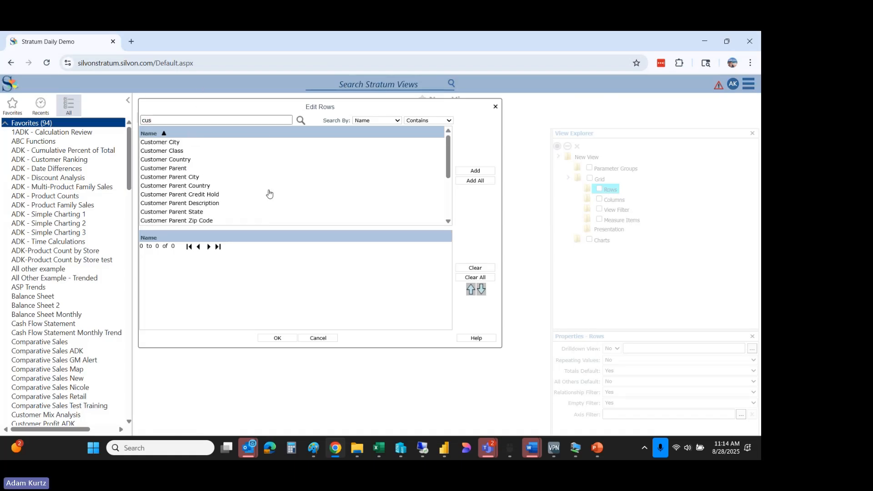
scroll(446, 207, "down", 1)
scroll(446, 208, "down", 3)
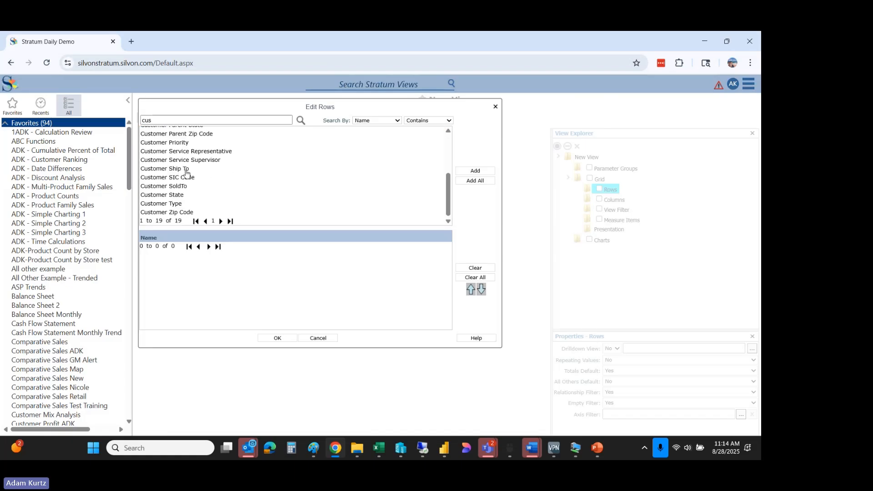
double_click(189, 186)
Search the row fields for "prod", add Product Brand and Product, and accept the row selection.
double_click(188, 121)
type("prod")
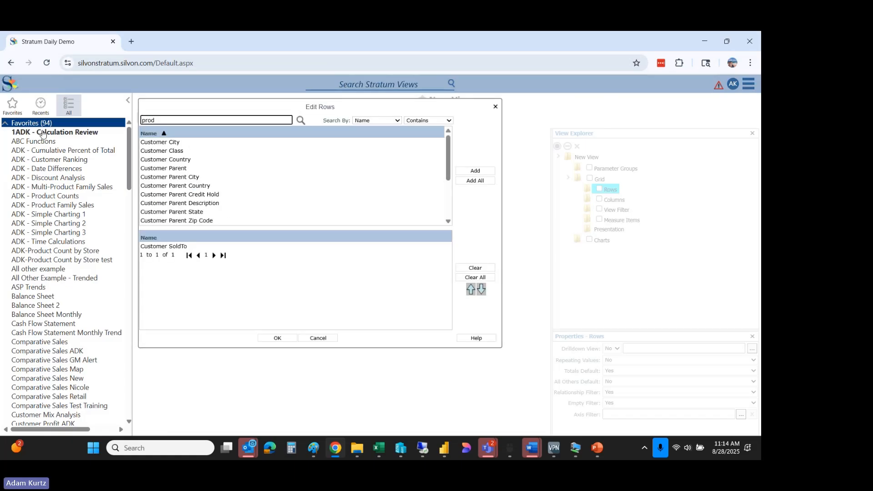
key("Return")
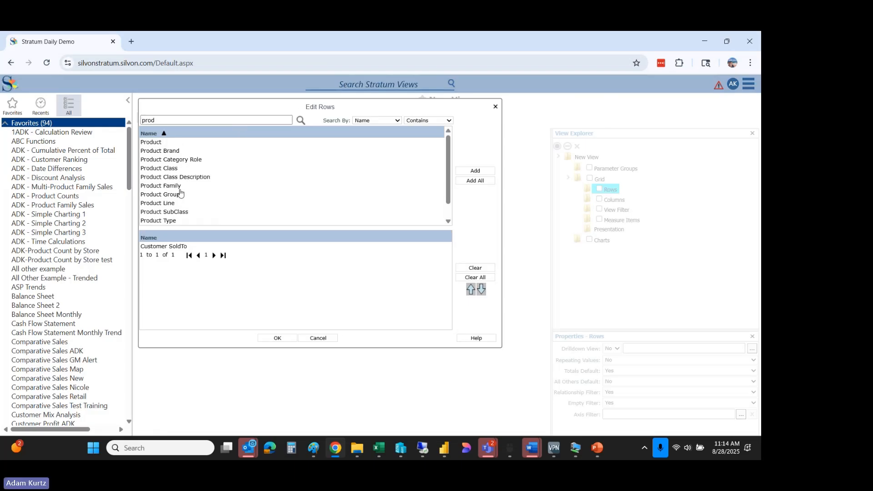
left_click(179, 187)
double_click(172, 151)
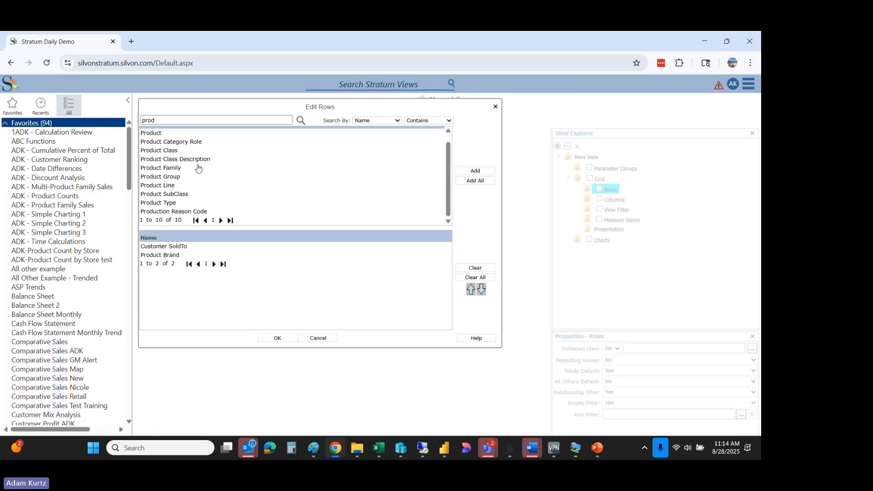
double_click(160, 143)
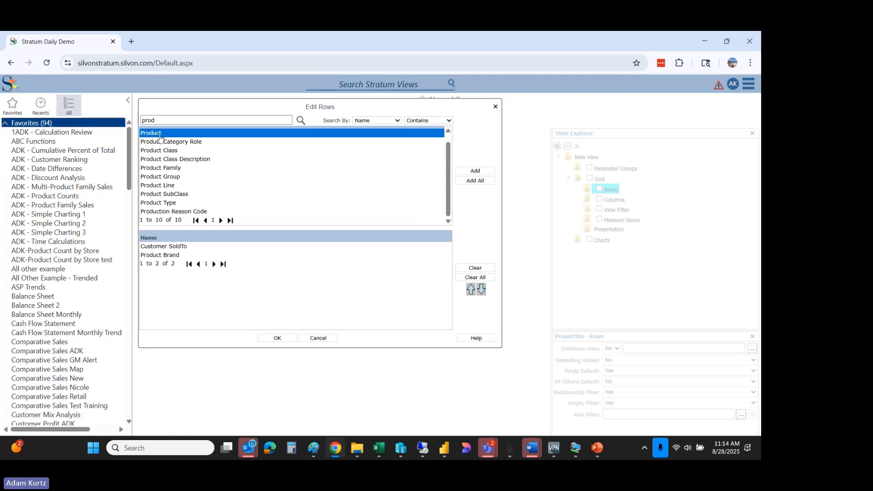
left_click(277, 338)
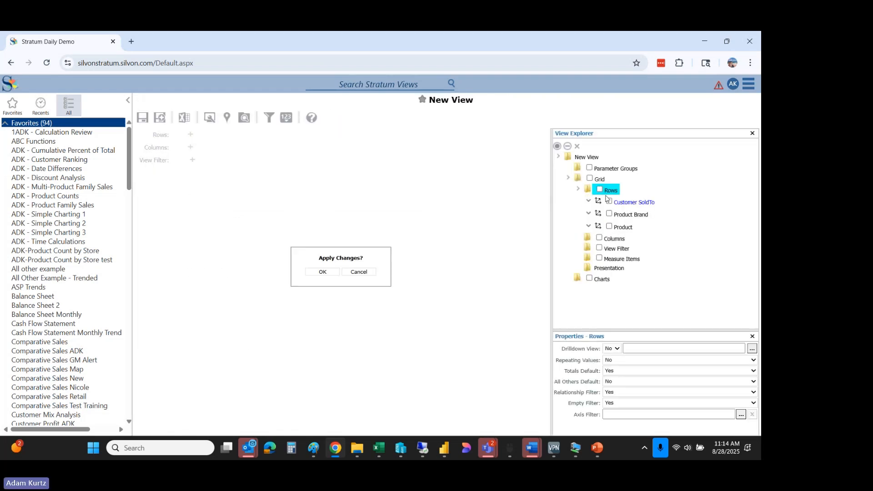
Start a regular measure item for the view, search for "sales" and select Actual Sales Amount.
right_click(611, 263)
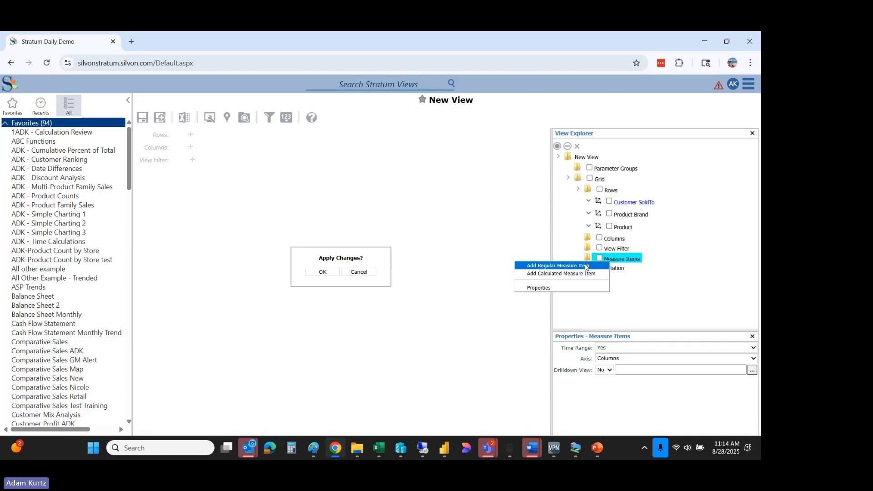
left_click(558, 265)
left_click(221, 118)
type("sale")
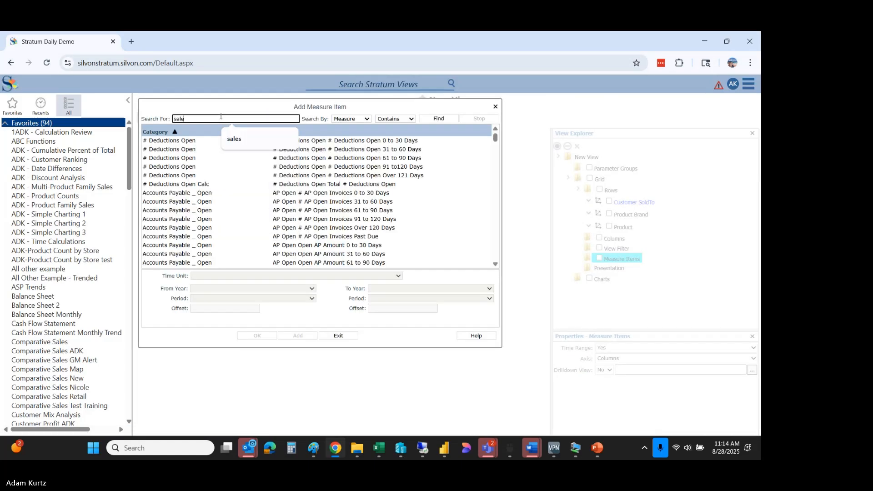
type("s")
key("Return")
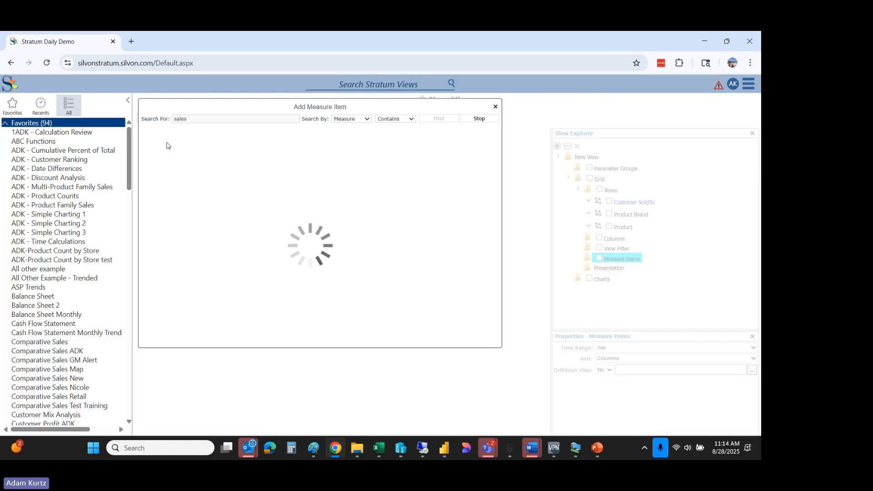
left_click(322, 150)
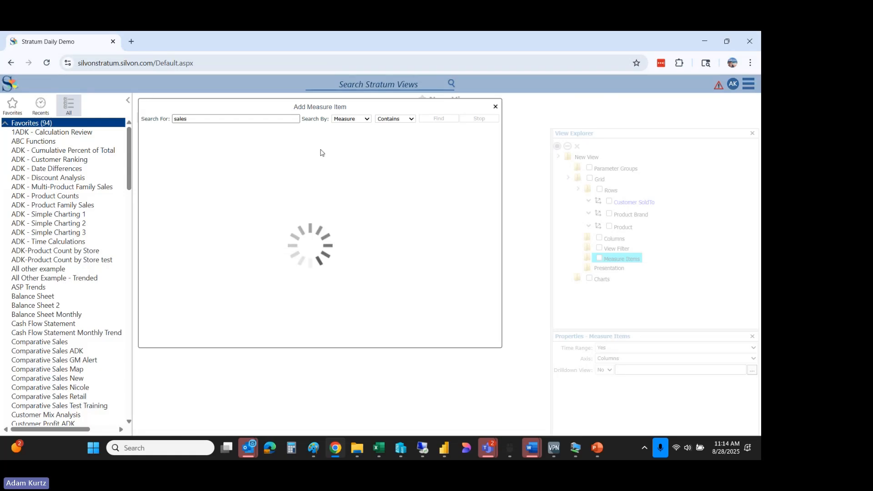
Set the measure's time unit to Months and its starting period to January.
left_click(204, 276)
left_click(213, 322)
left_click(220, 298)
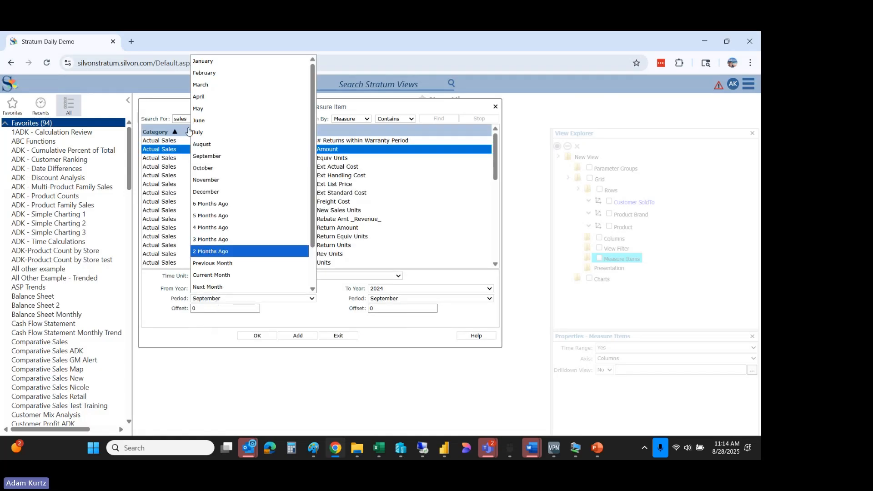
left_click(212, 66)
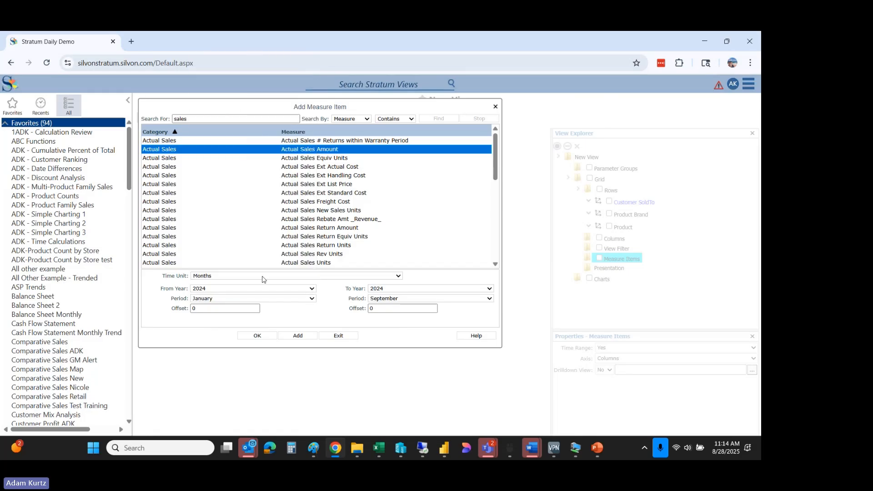
Add the Actual Sales Amount measure for January to September 2024 and again for January to September 2023.
left_click(304, 340)
left_click(209, 289)
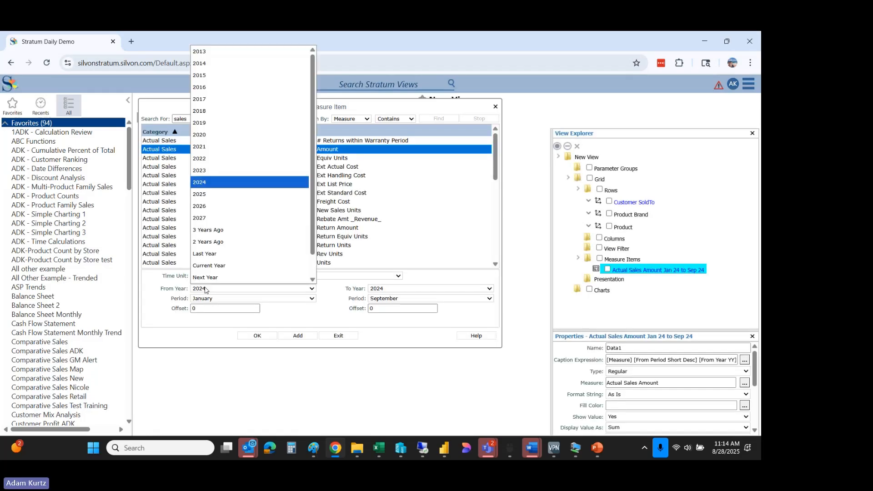
left_click(212, 171)
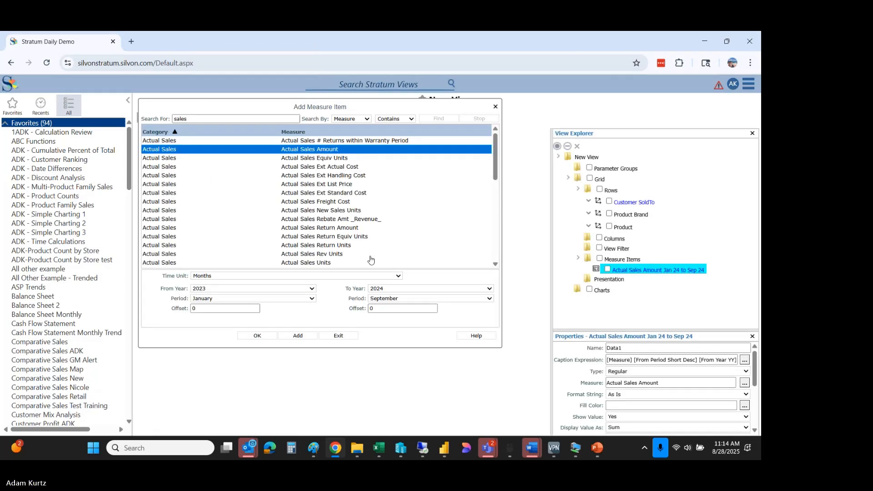
left_click(384, 290)
left_click(376, 299)
left_click(297, 336)
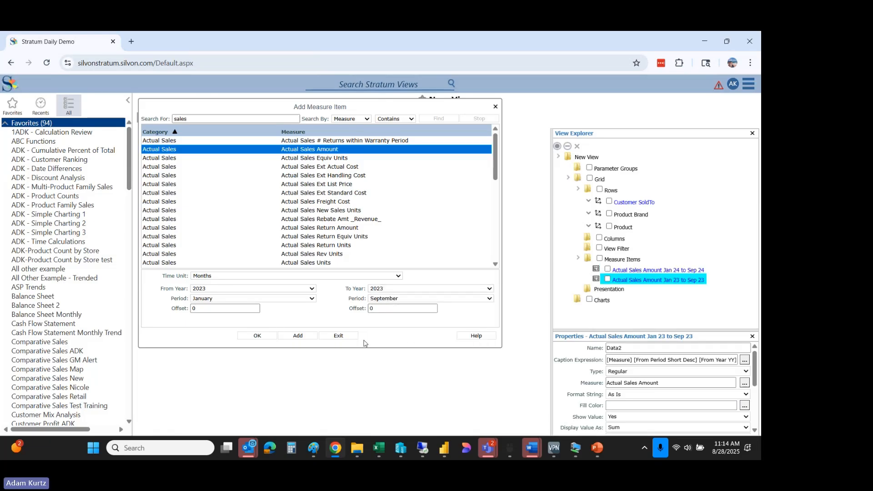
Finish adding measure items so the view displays its data, and collapse the list of Stratum views.
left_click(347, 338)
left_click(324, 272)
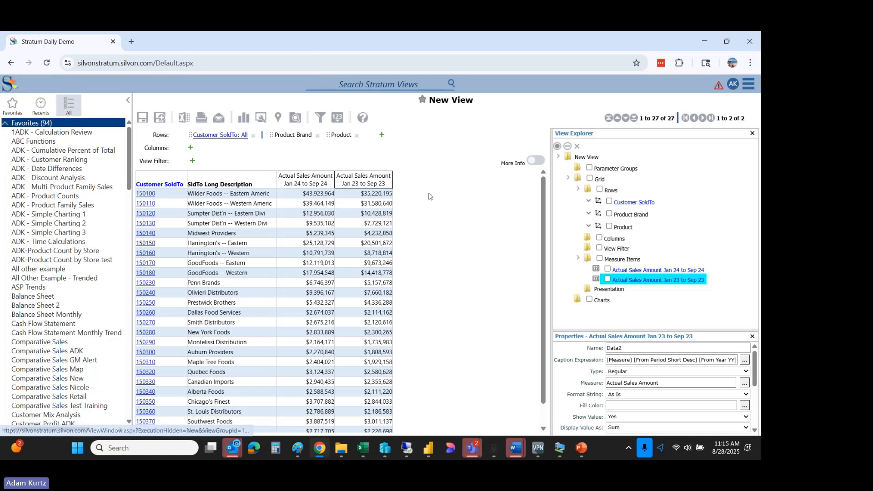
left_click(182, 122)
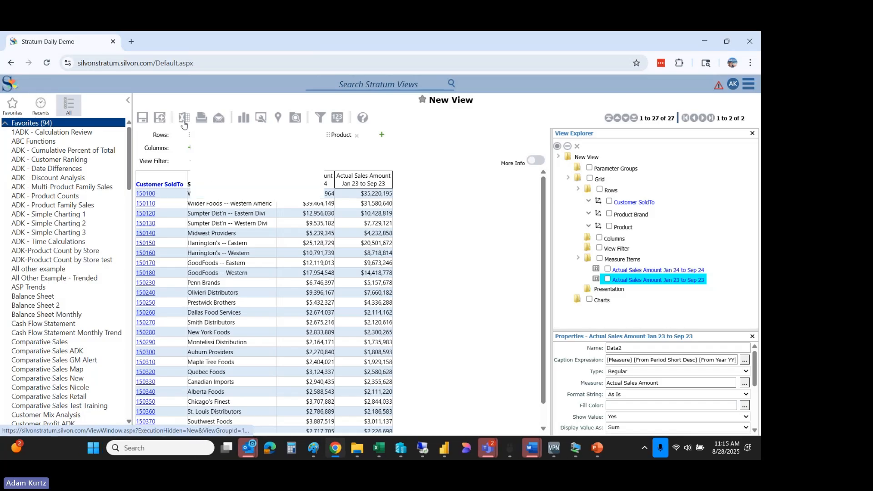
left_click(129, 106)
right_click(234, 179)
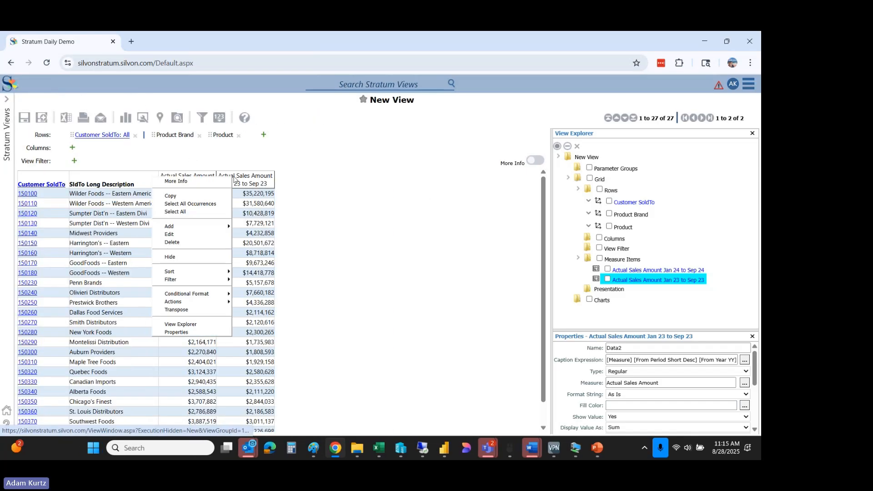
mouse_move(225, 227)
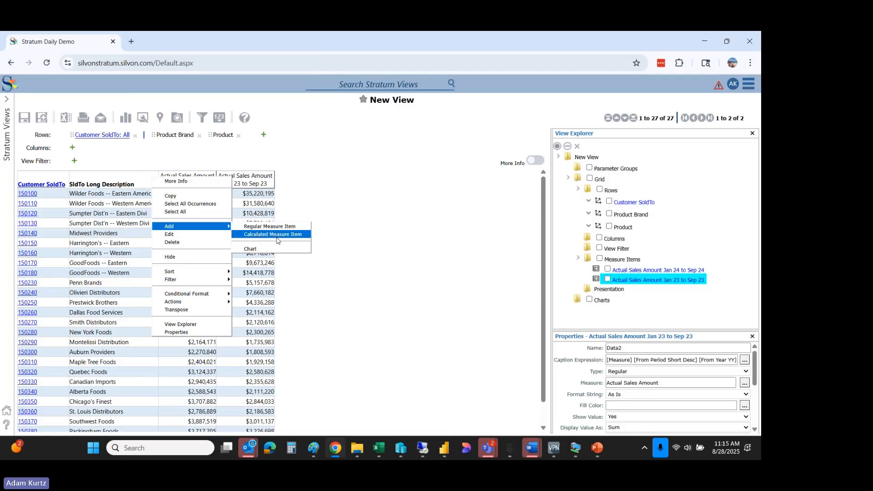
left_click(294, 235)
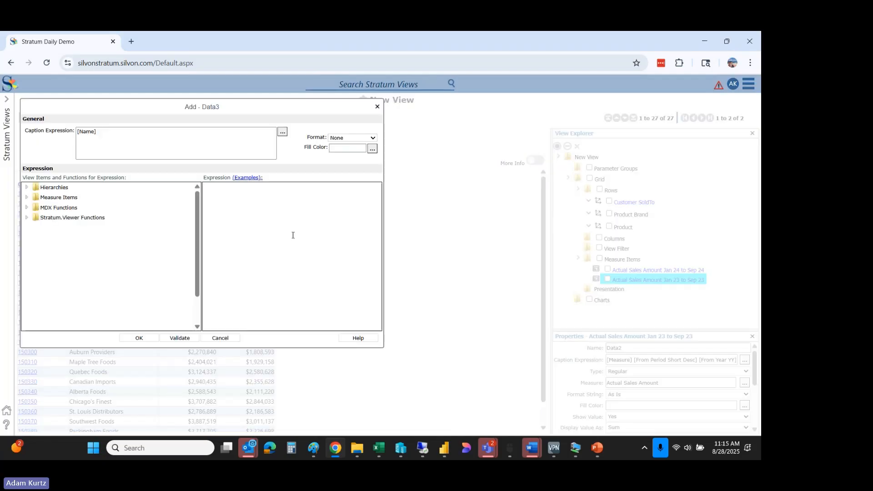
left_click(236, 342)
Start a calculated measure item that subtracts the Jan 23 to Sep 23 sales amount from the Jan 24 to Sep 24 amount, and validate the expression.
right_click(259, 182)
mouse_move(241, 230)
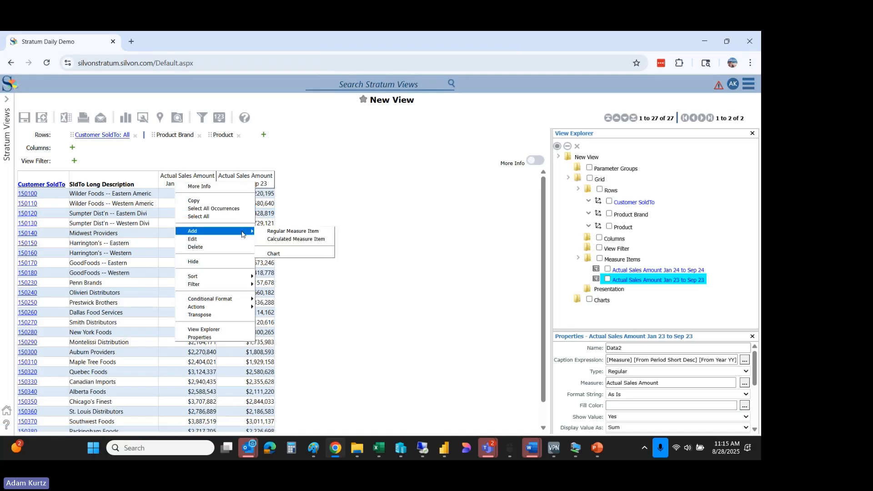
left_click(281, 238)
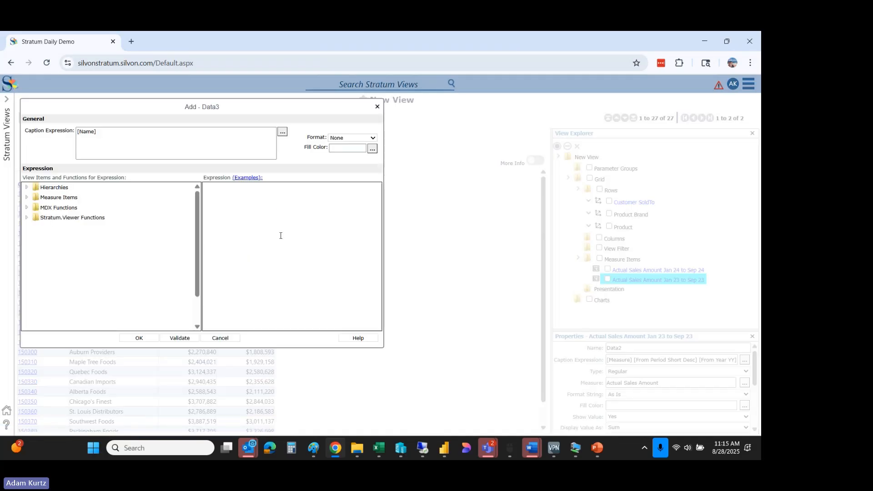
left_click(232, 196)
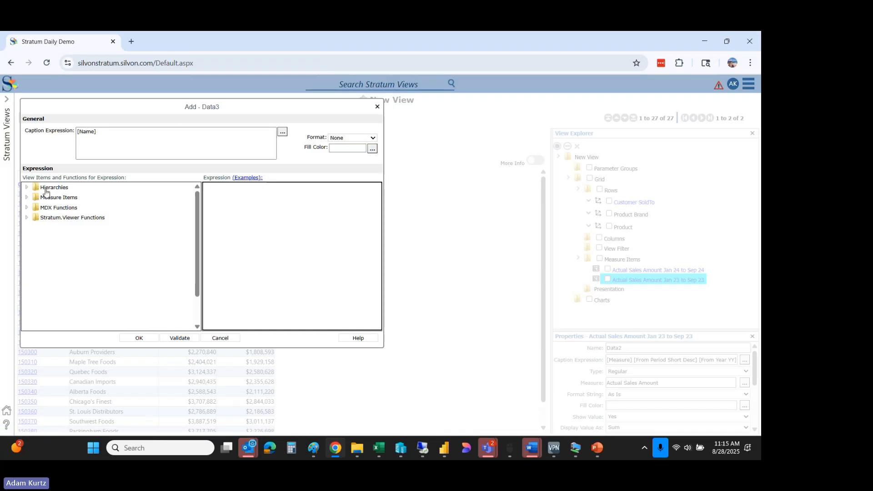
left_click(28, 187)
left_click(26, 227)
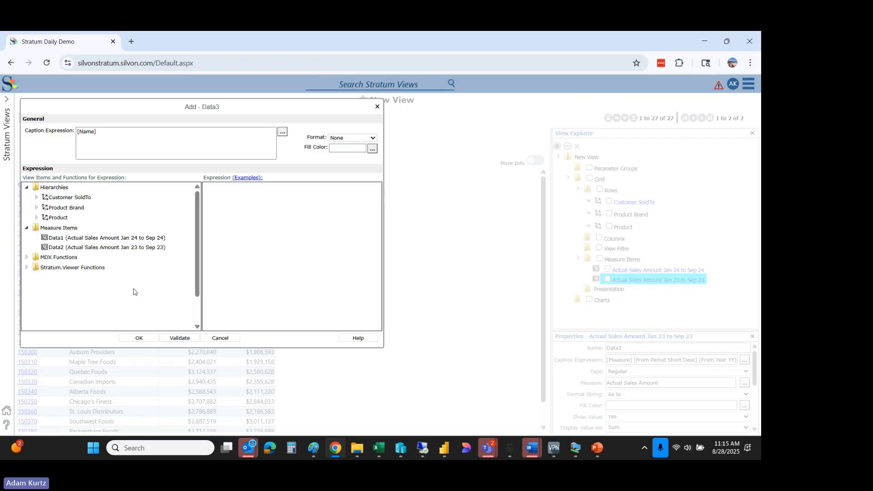
double_click(128, 239)
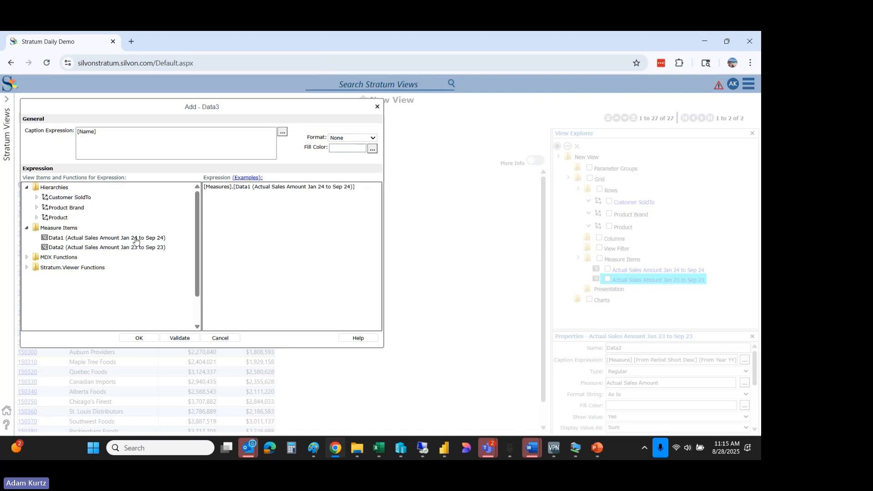
left_click(370, 190)
type("-")
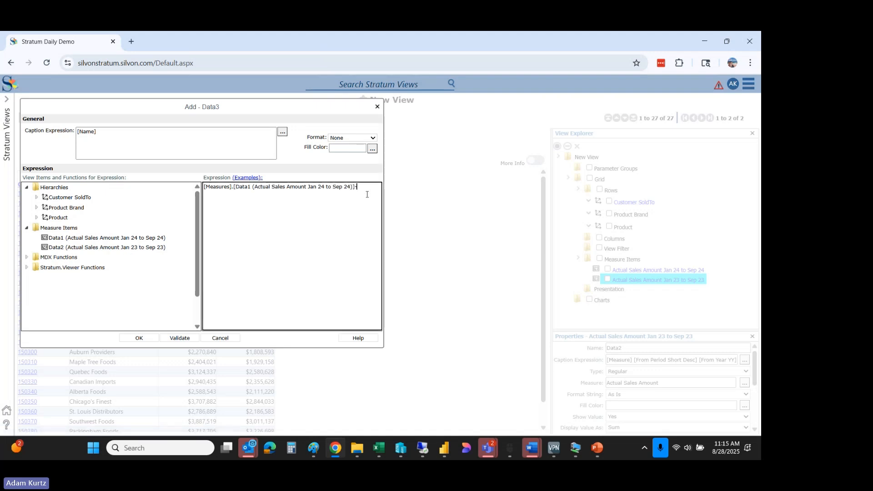
left_click(160, 248)
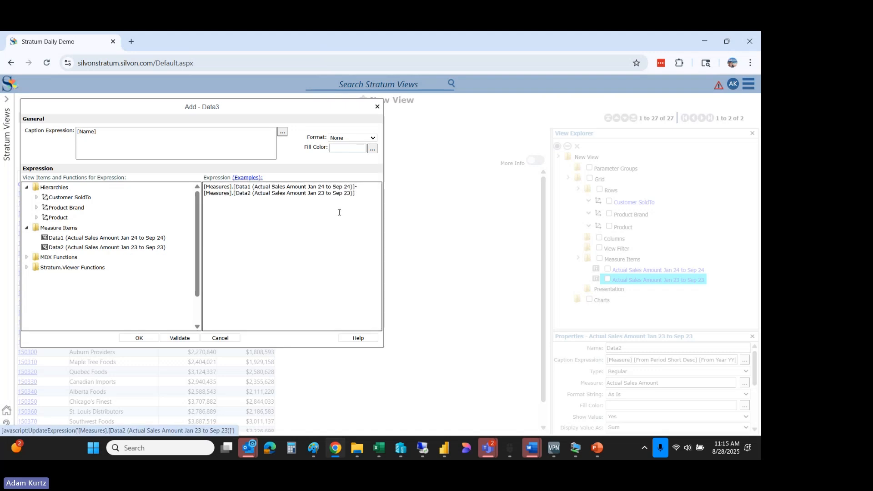
left_click(173, 339)
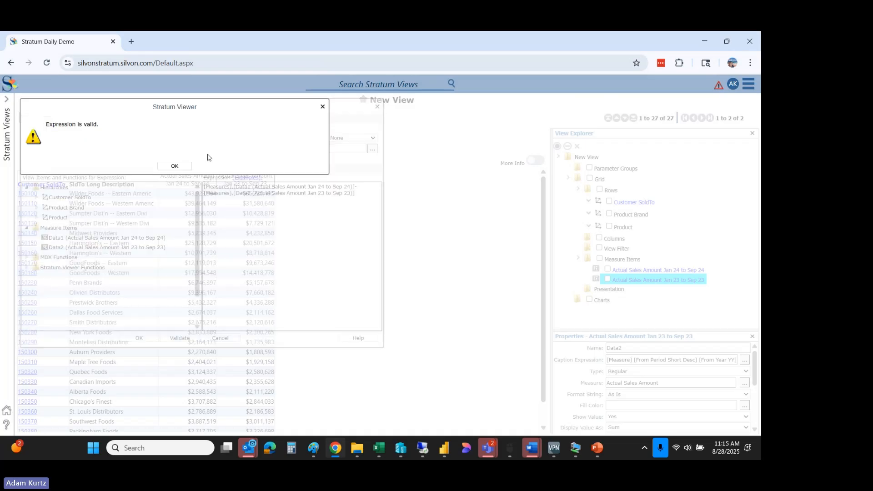
left_click(182, 166)
Give the calculated difference the format $#,###,##0 and the caption "Var %", and add it to the view.
left_click(347, 139)
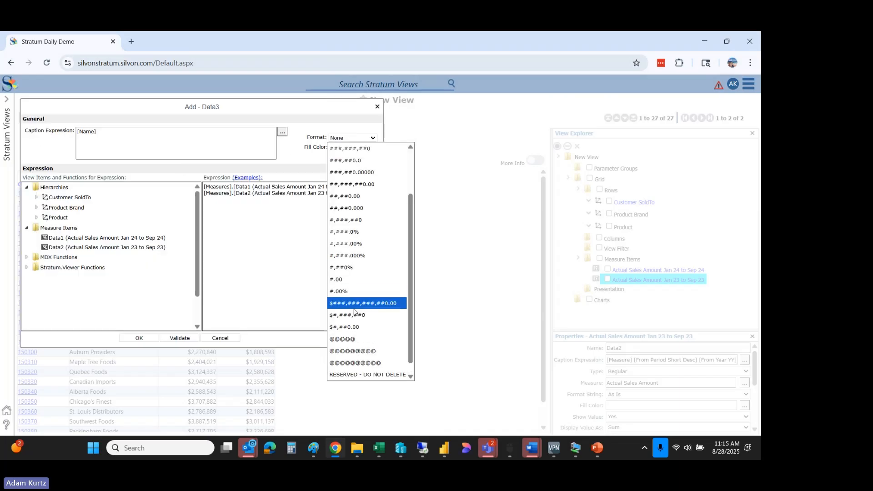
left_click(347, 304)
left_click_drag(119, 138, 18, 135)
type("Var %")
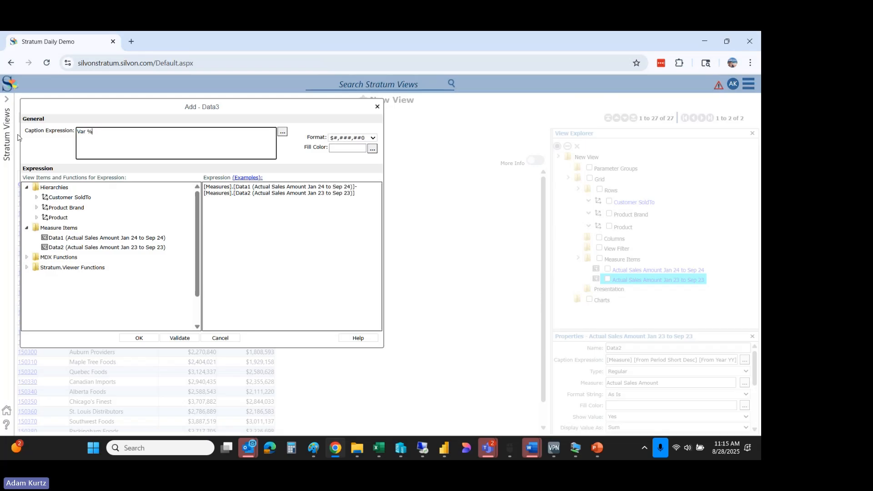
left_click(139, 338)
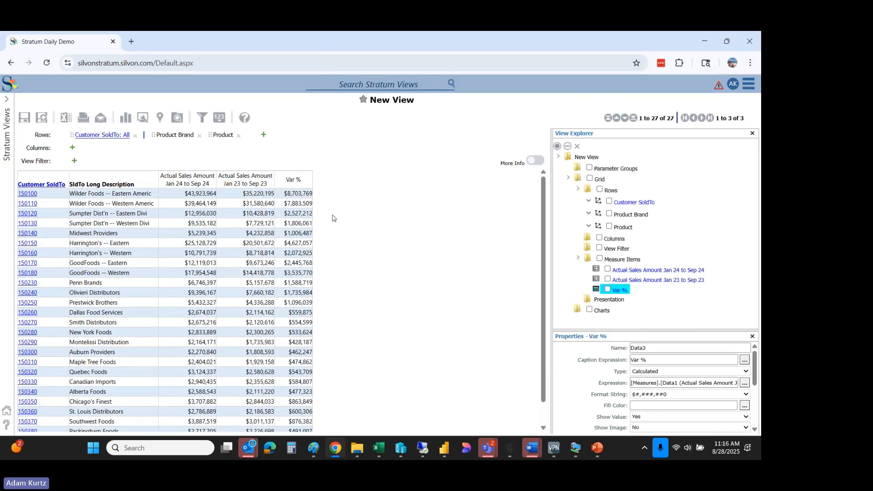
Sort the customers by the dollar variance column in descending order.
right_click(215, 177)
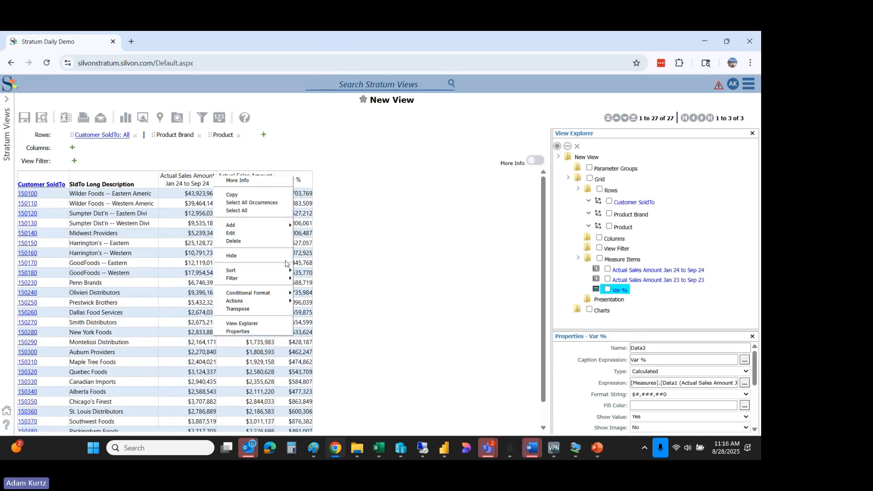
left_click(308, 278)
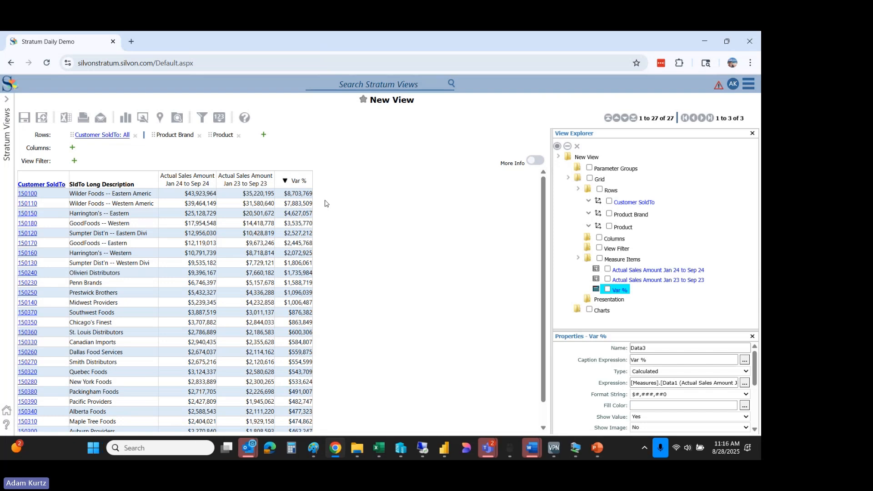
Start another calculated measure item using the Percent Of Change function on the Jan 24 to Sep 24 and Jan 23 to Sep 23 sales amounts.
right_click(302, 182)
mouse_move(290, 234)
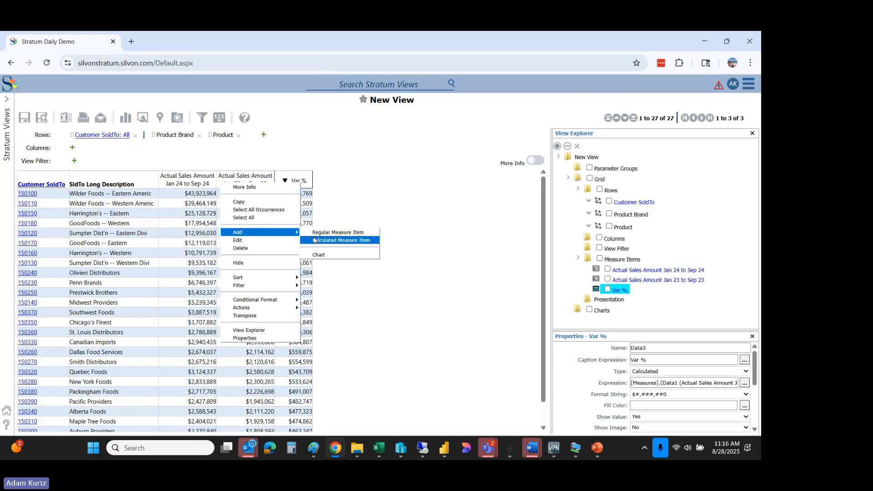
left_click(314, 241)
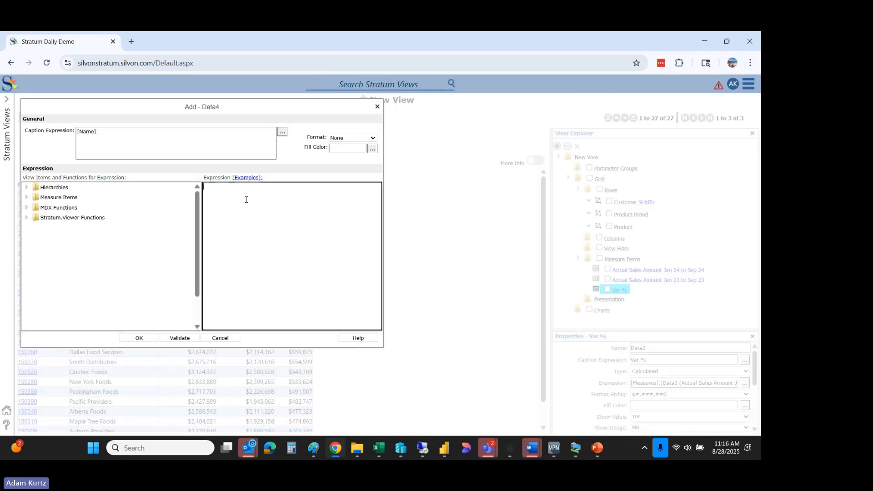
left_click(29, 217)
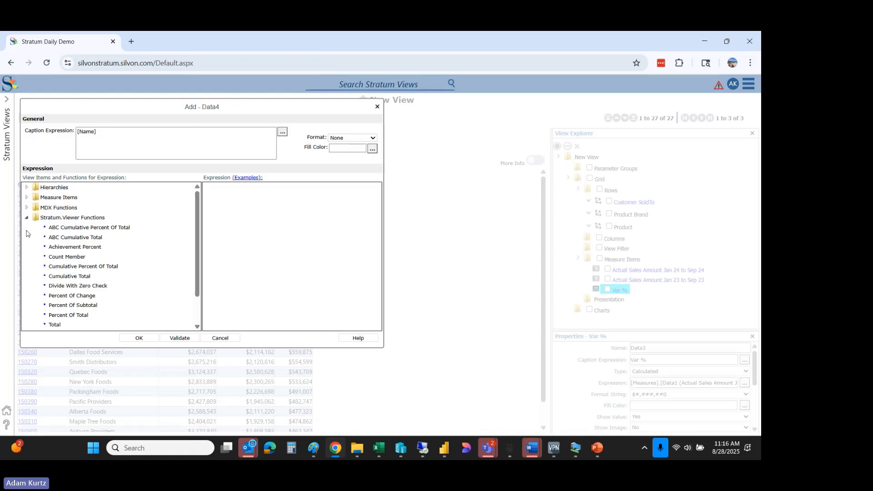
left_click(197, 308)
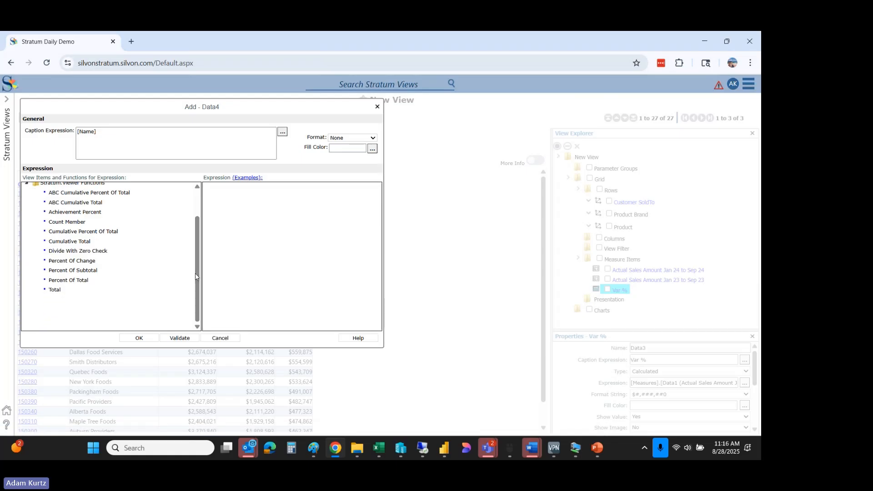
scroll(202, 269, "up", 2)
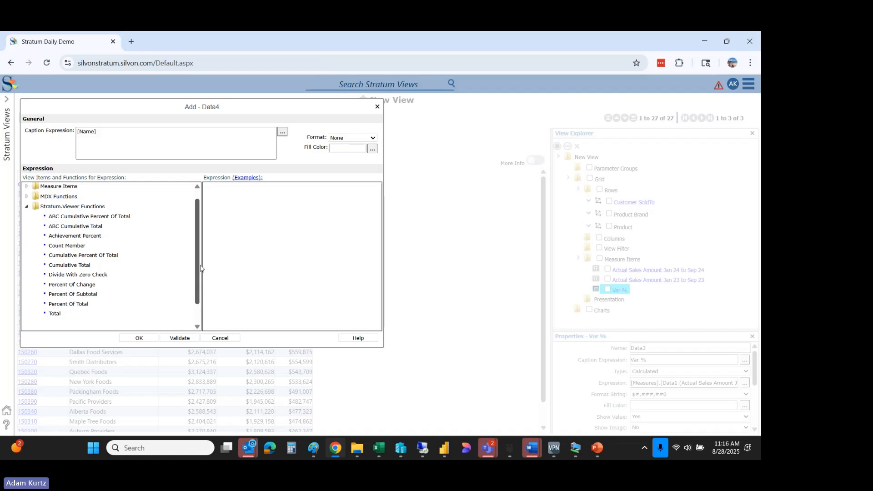
left_click(69, 287)
scroll(201, 195, "up", 1)
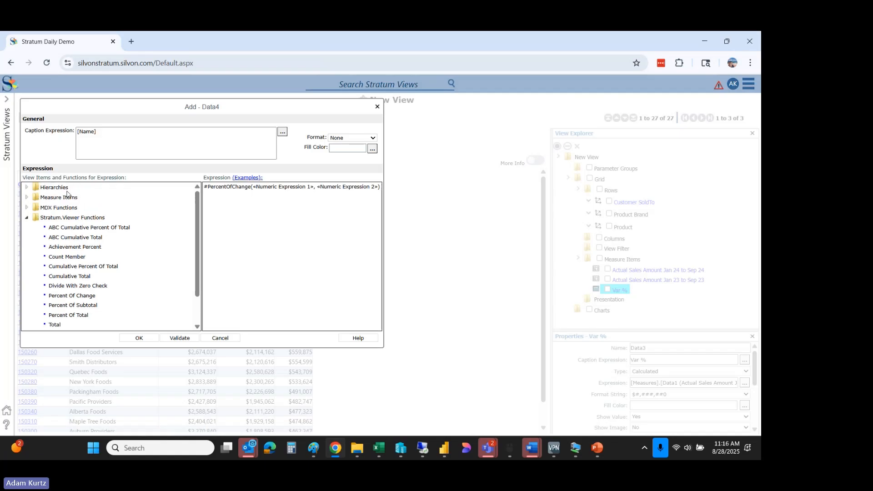
left_click(27, 197)
left_click(79, 209)
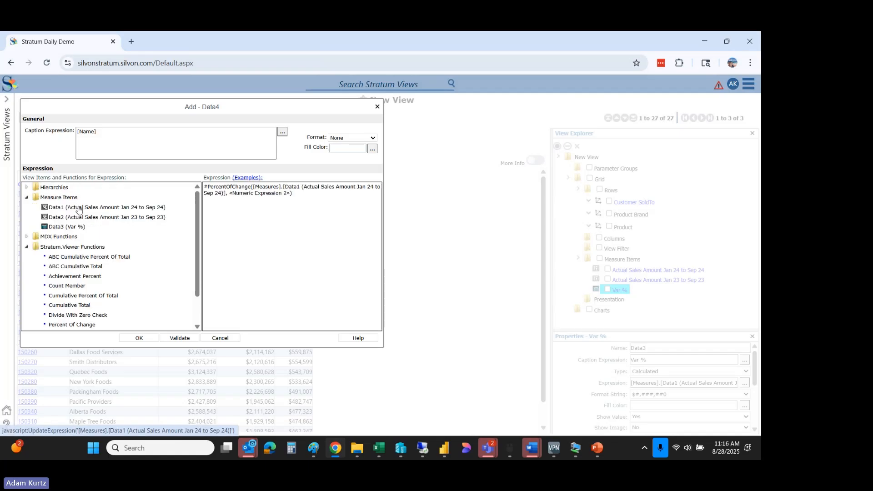
left_click(95, 217)
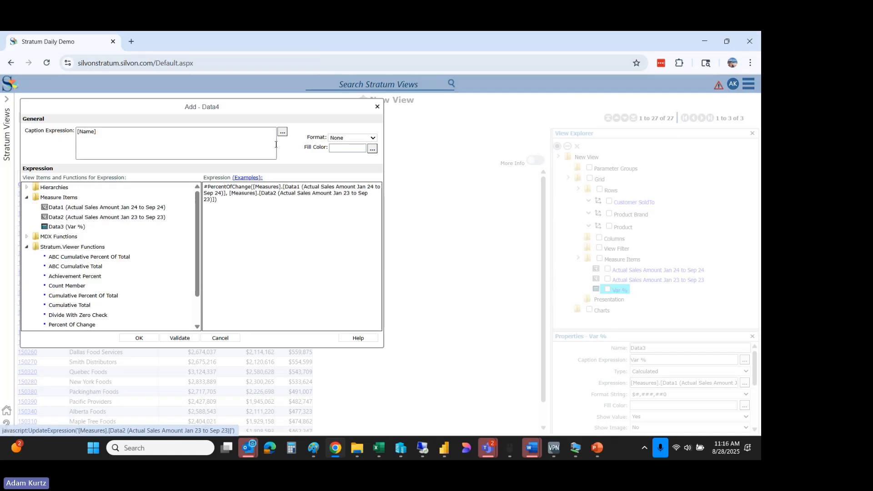
Give the percent-of-change item the format #,##0% and the caption "Var %", and add it to the view.
left_click(349, 138)
scroll(413, 197, "up", 5)
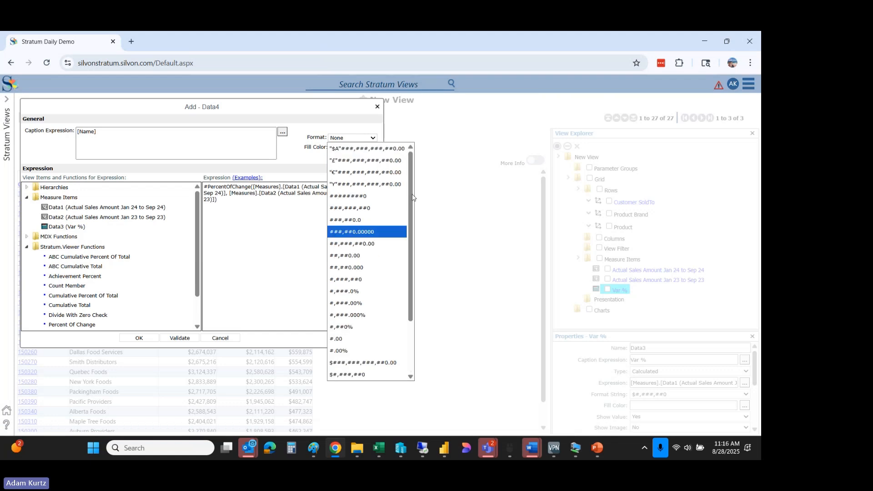
scroll(413, 197, "down", 3)
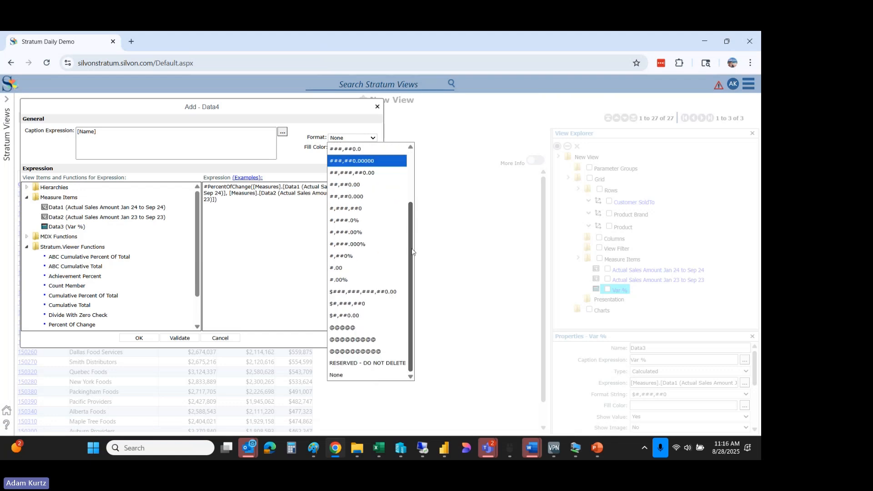
left_click(361, 258)
left_click_drag(119, 135, 40, 130)
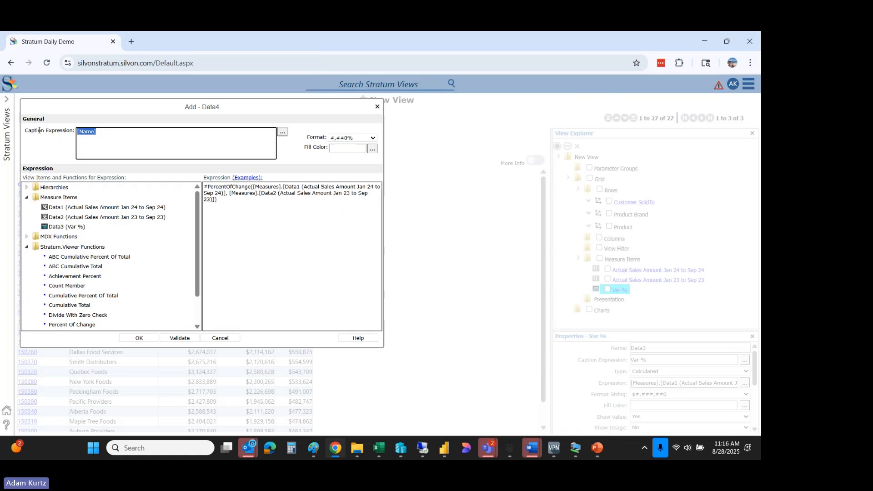
type("Var %")
left_click(120, 339)
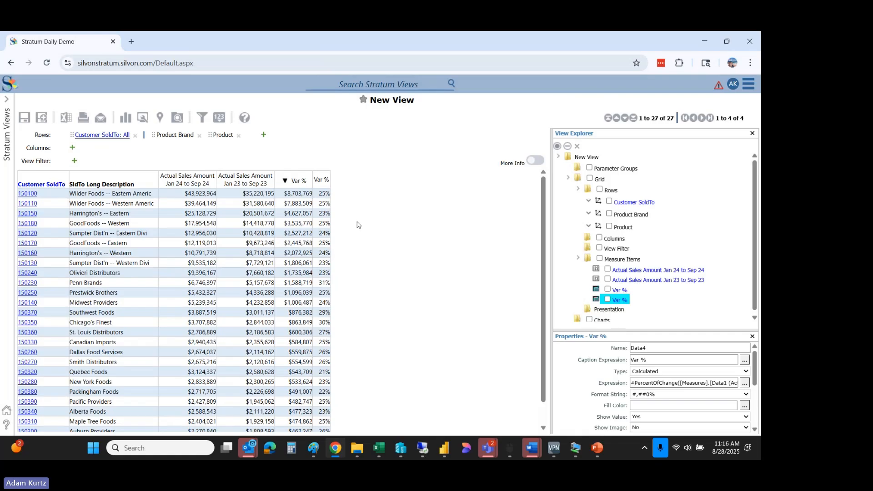
Sort the customers by the percentage variance column in descending order.
right_click(322, 184)
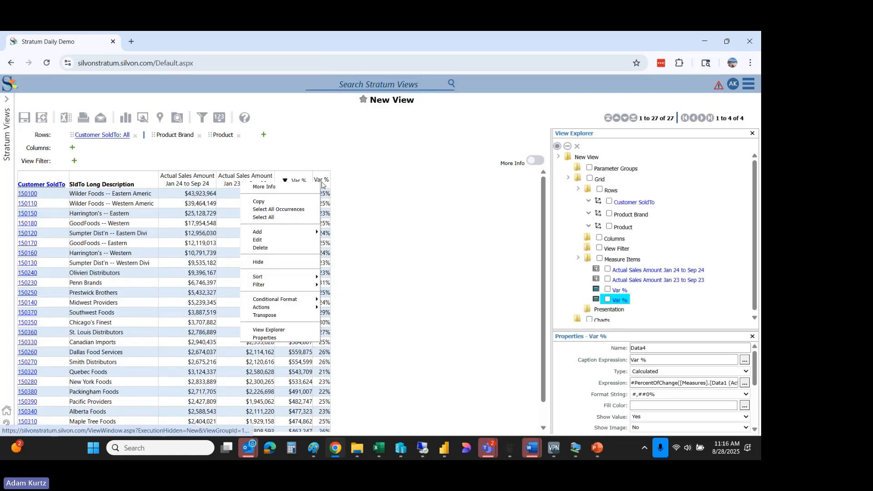
left_click(332, 285)
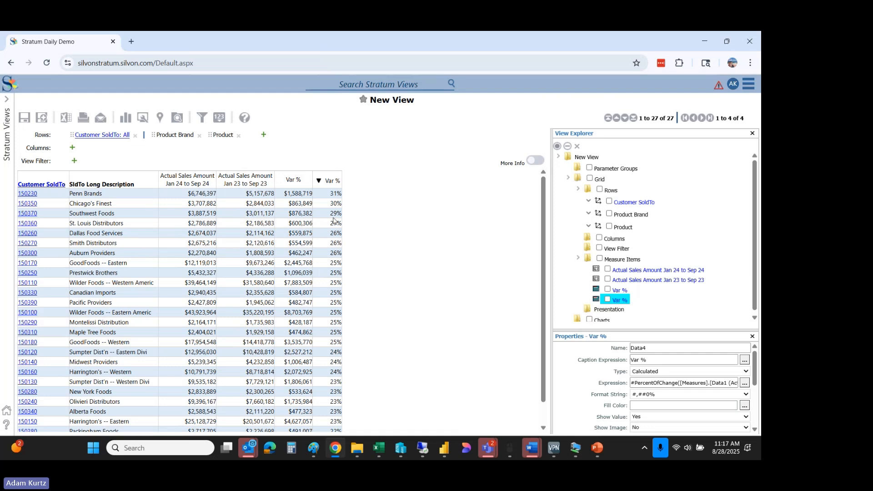
Change the caption of the dollar variance item to "Var" and apply the change to the view.
right_click(298, 184)
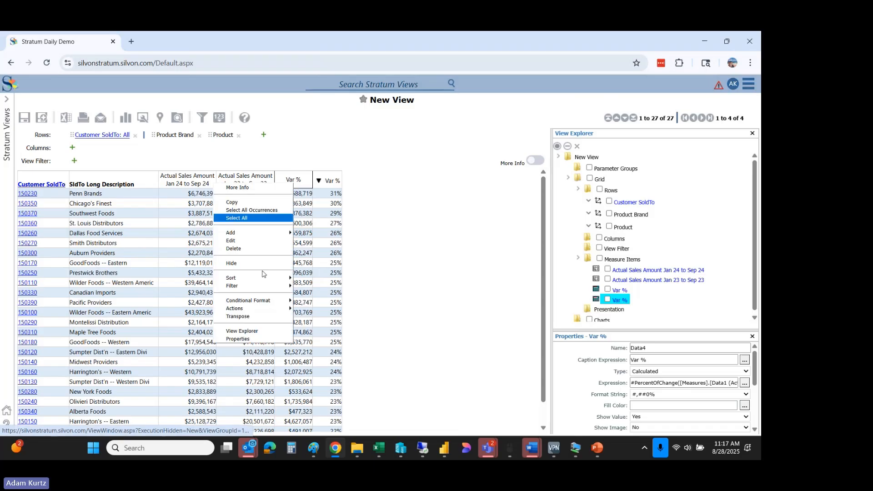
left_click(262, 342)
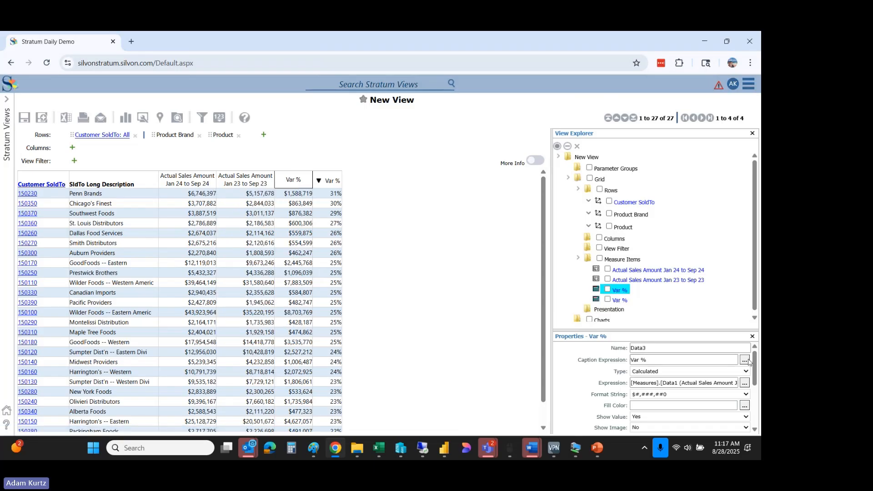
left_click(745, 361)
key("BackSpace")
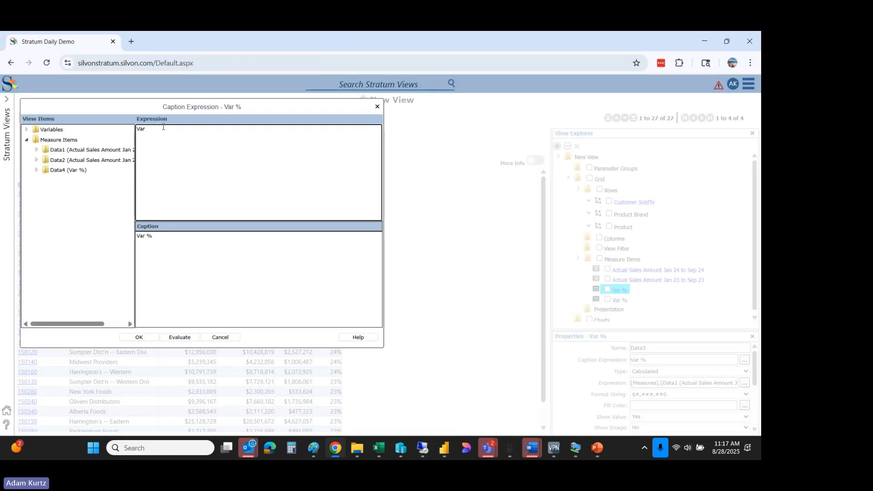
left_click(245, 280)
left_click(139, 338)
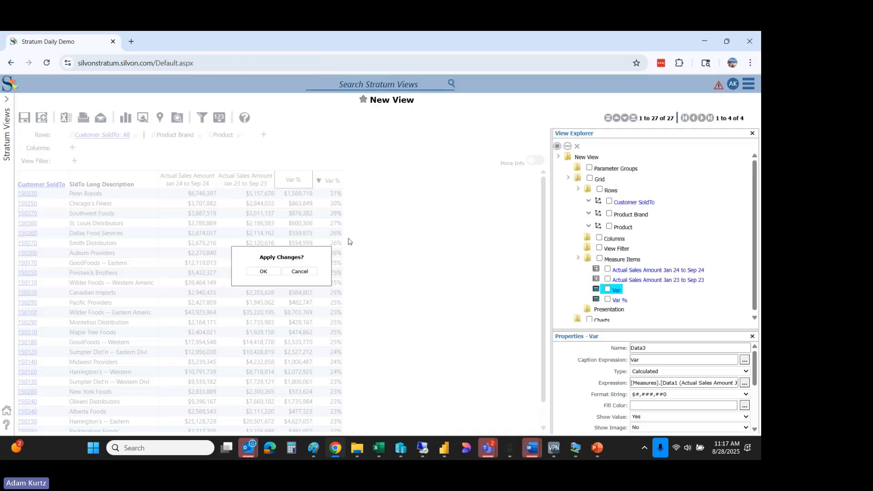
left_click(279, 272)
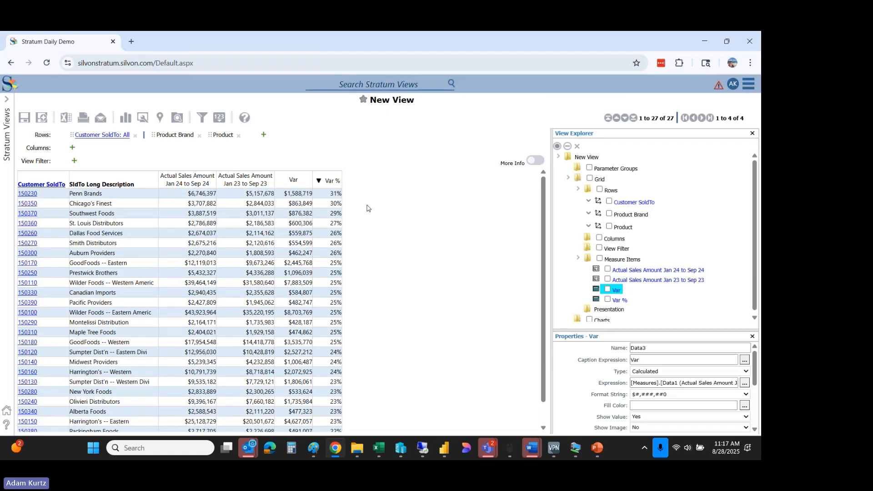
Drill into Penn Brands to examine the products of brands 008 and 012, and return to the full customer list.
left_click(30, 193)
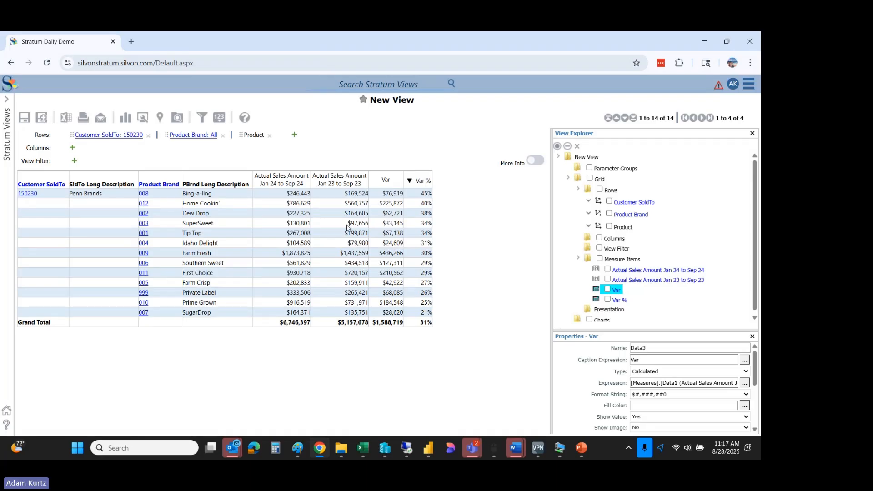
left_click(144, 196)
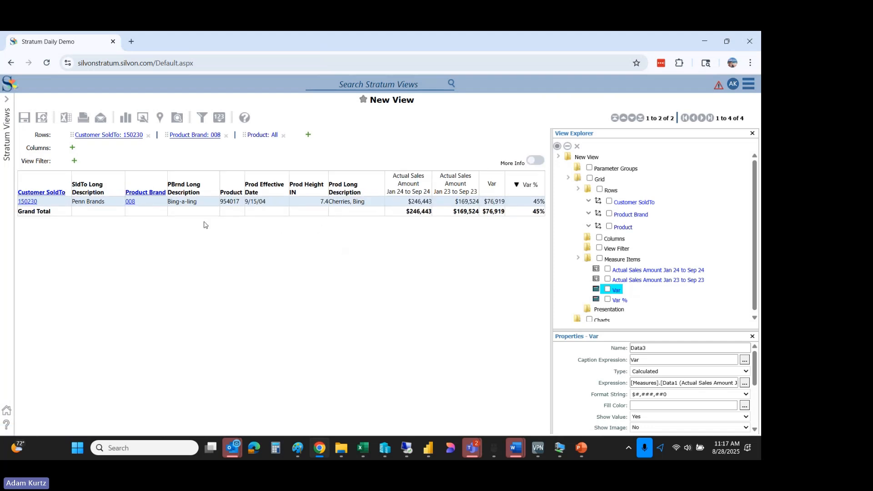
left_click(129, 202)
left_click(144, 202)
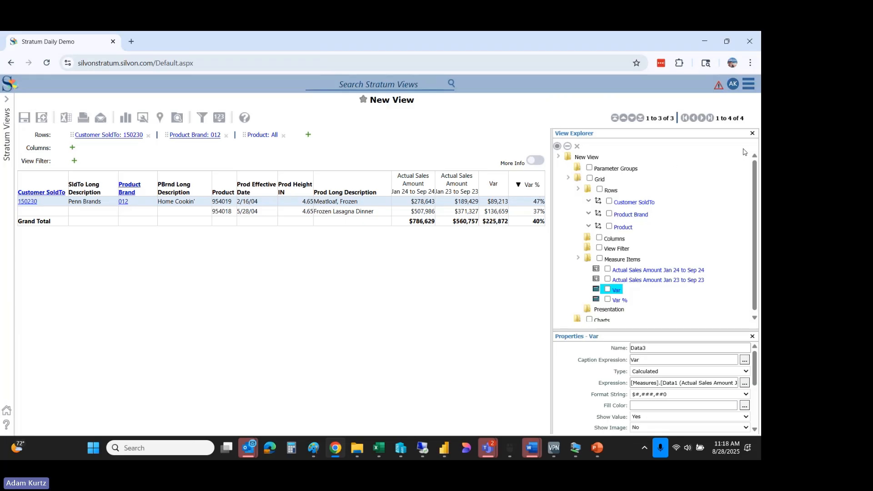
left_click(753, 133)
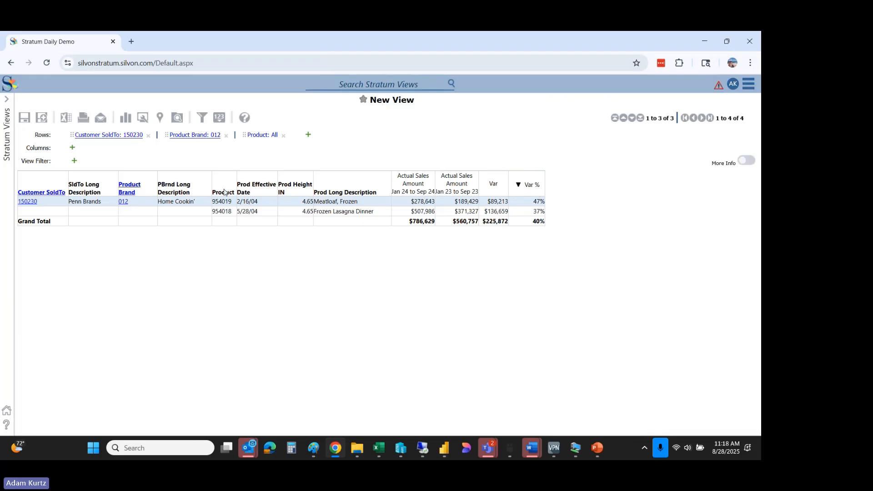
left_click(24, 206)
Enable conditional formatting on the Var % column with a custom format named "Pop Out Big Var %".
right_click(331, 183)
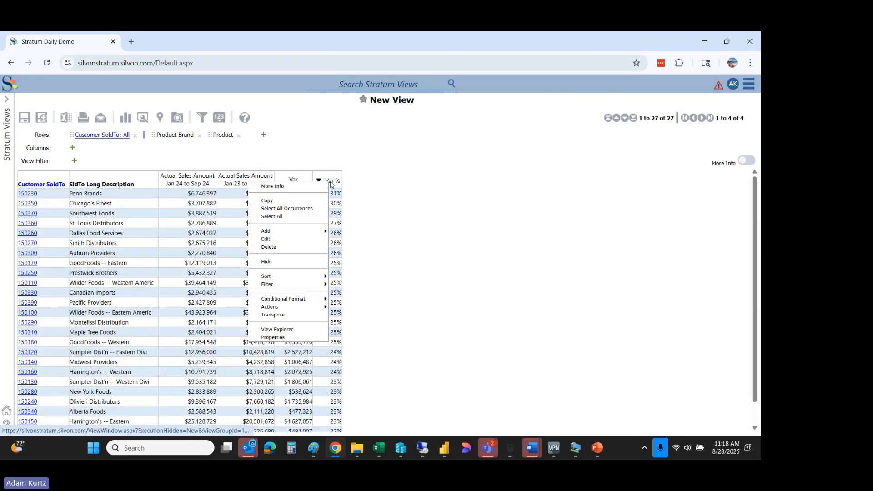
left_click(348, 182)
right_click(333, 183)
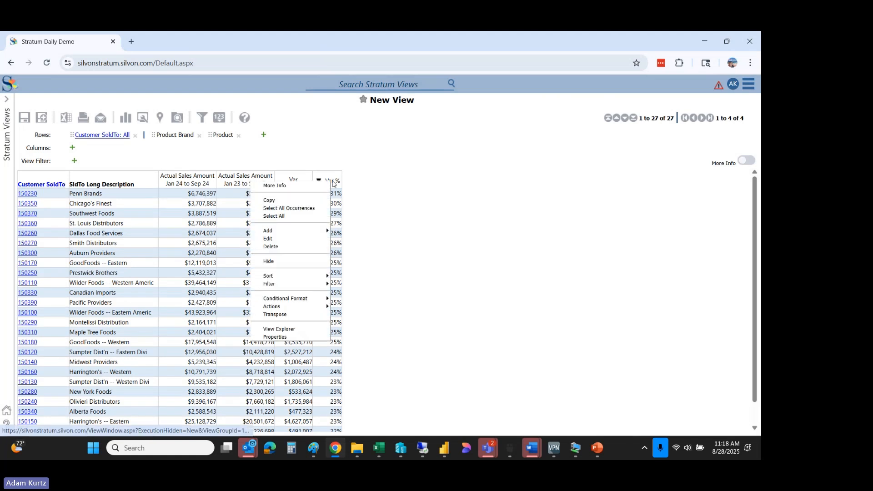
left_click(314, 337)
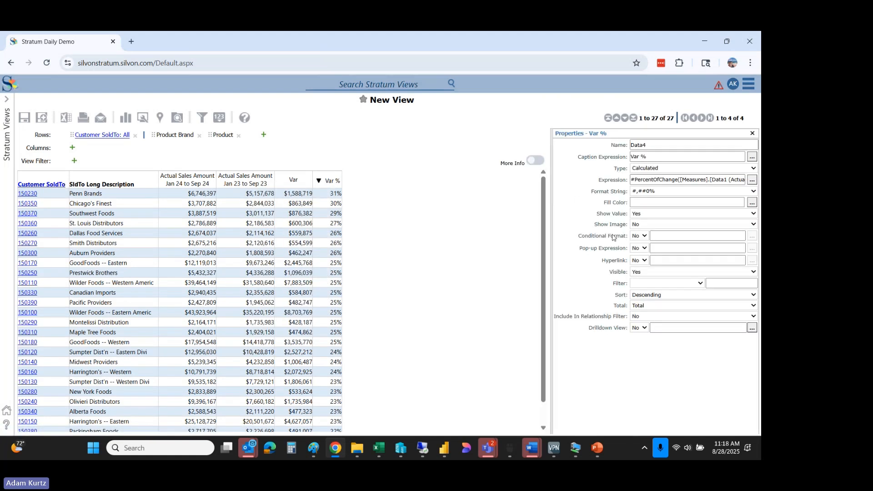
left_click(644, 240)
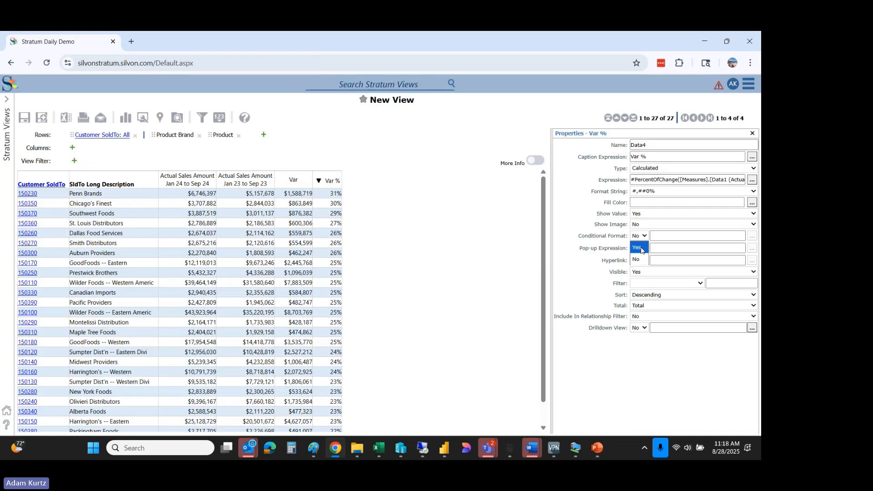
left_click(640, 248)
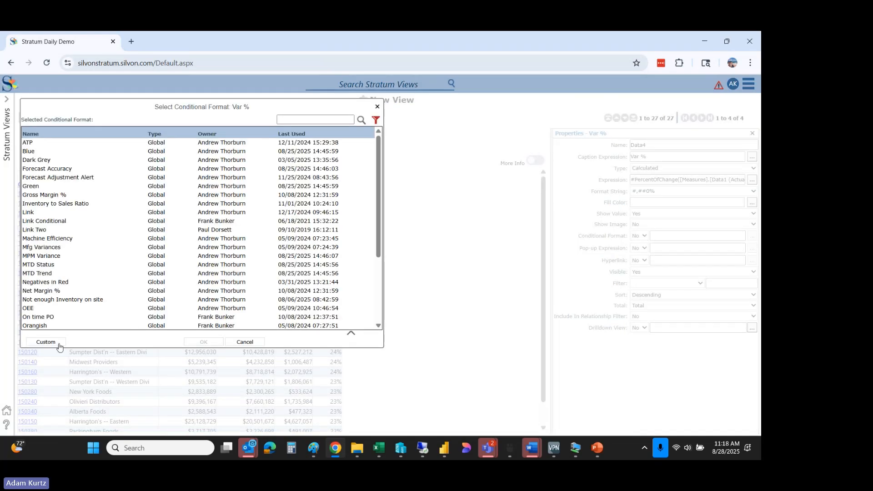
left_click(46, 342)
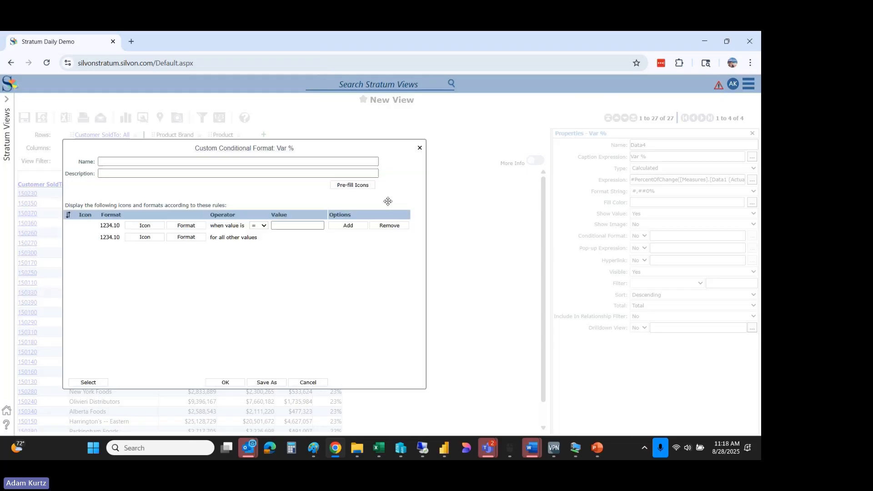
left_click_drag(474, 250, 622, 146)
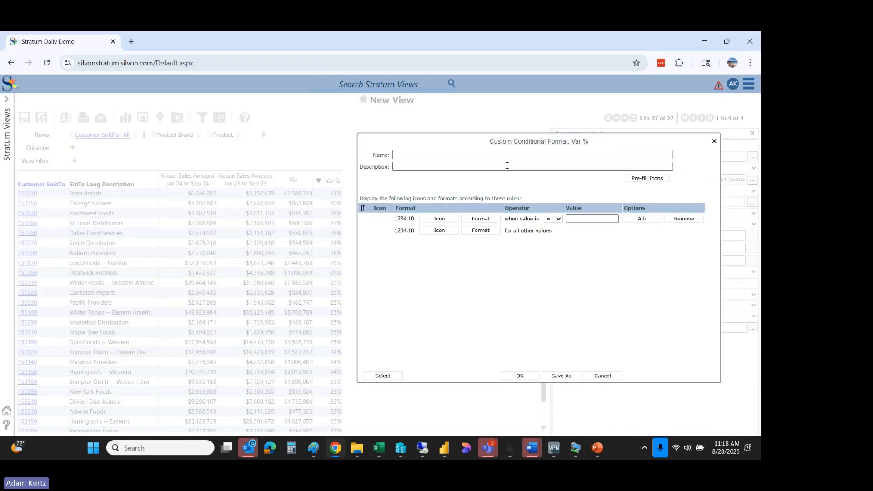
left_click(443, 153)
type("Pop Out")
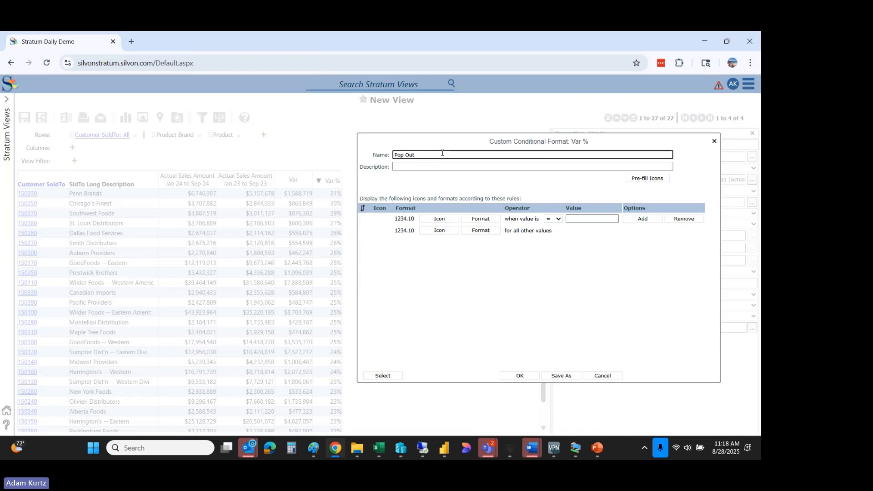
type(" Big Var %")
Assign the red down arrow from the 3 Arrows - Colored icon set to the first rule.
left_click(440, 219)
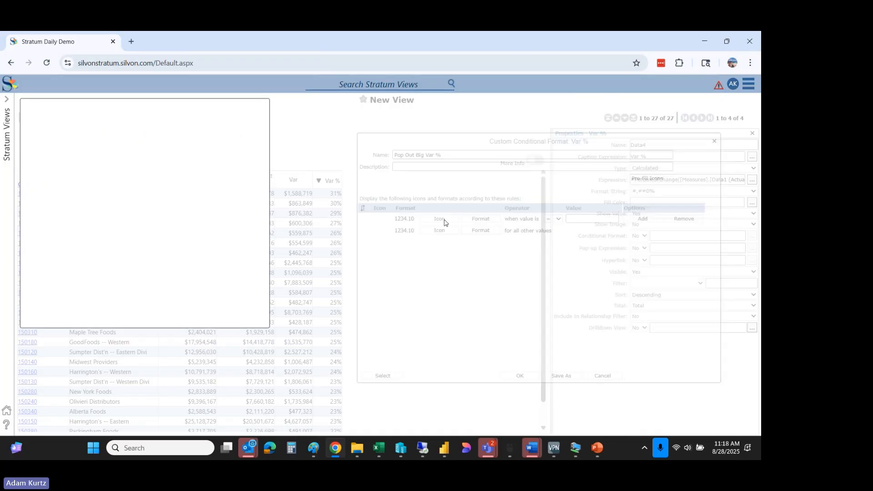
left_click(38, 139)
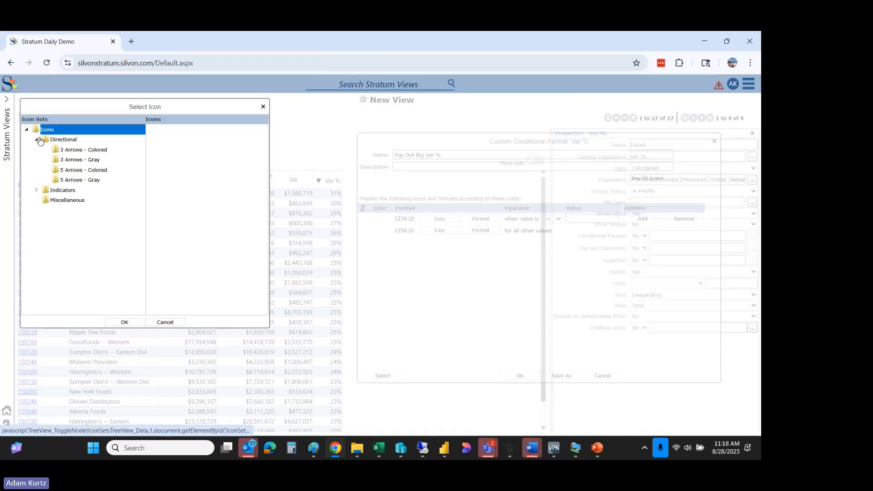
left_click(84, 162)
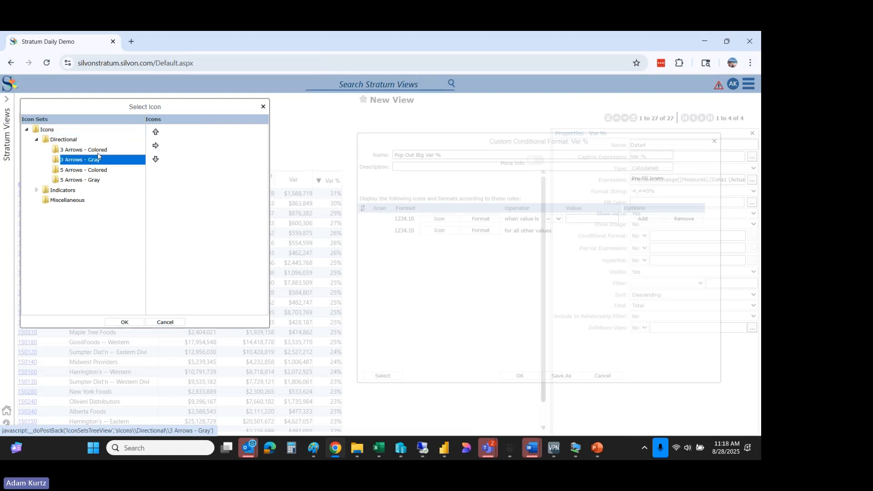
left_click(103, 151)
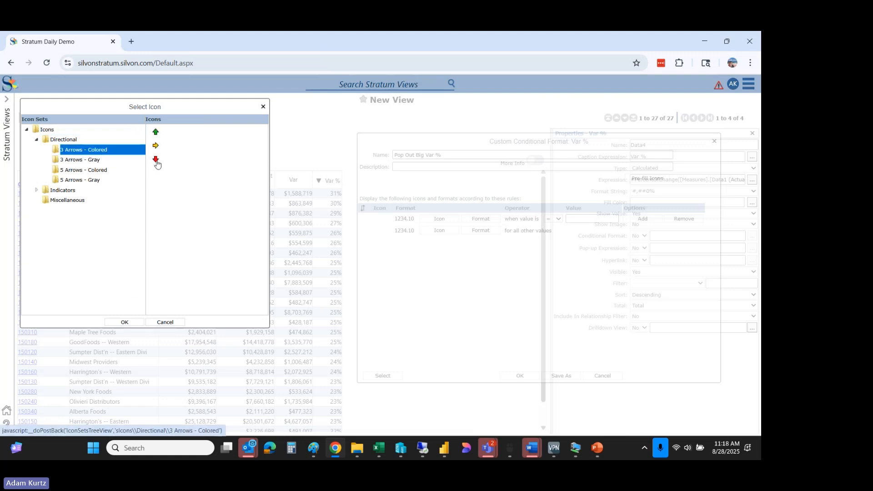
left_click(157, 162)
left_click(125, 322)
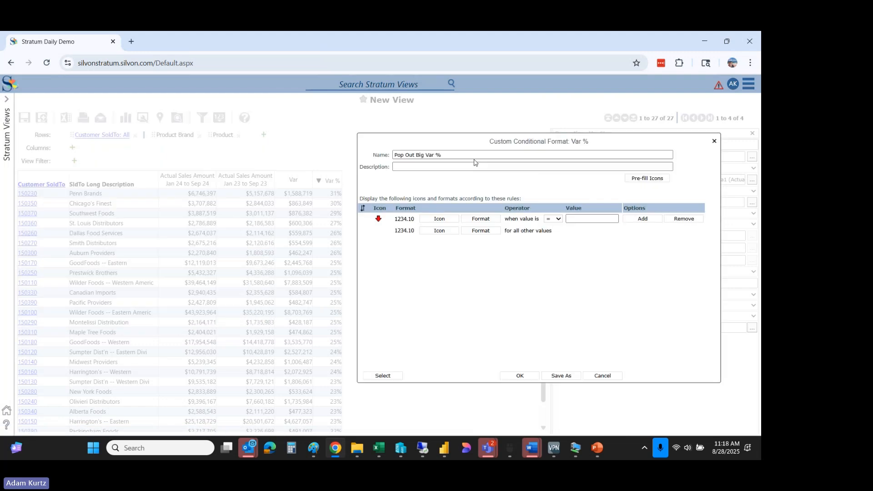
Override the viewer default background color of the first rule with a medium light orange.
left_click(481, 220)
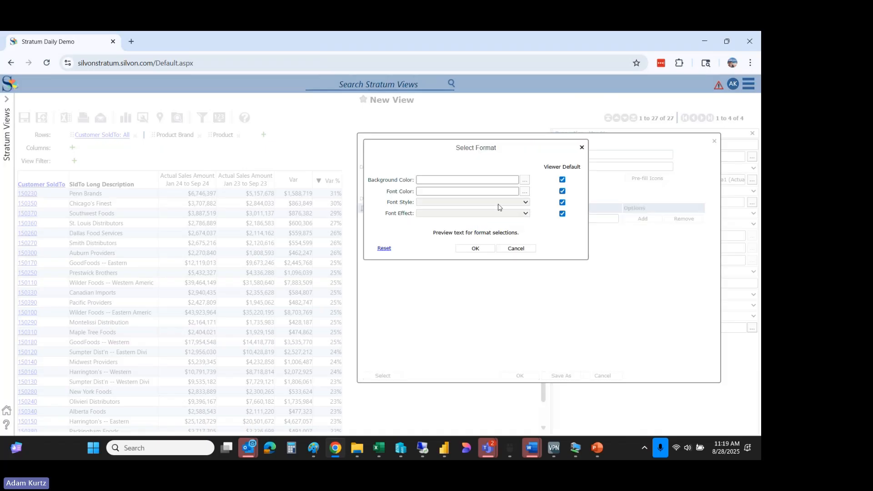
left_click(562, 180)
left_click(525, 180)
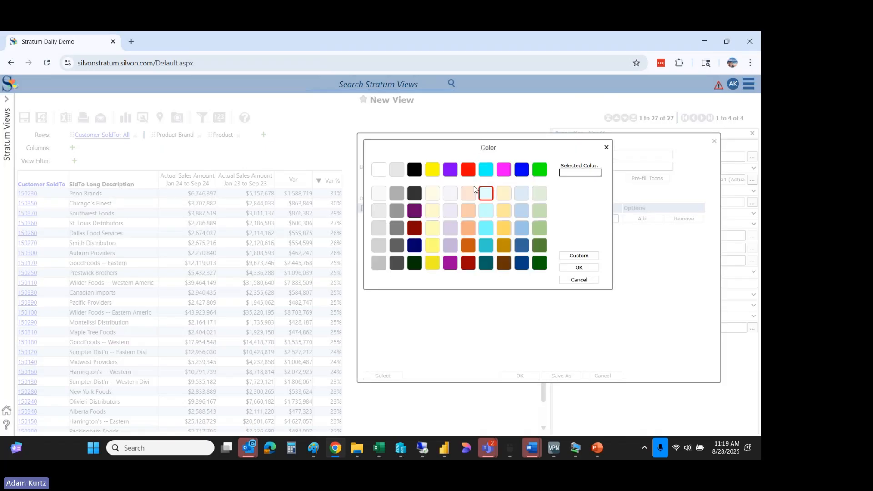
left_click(474, 215)
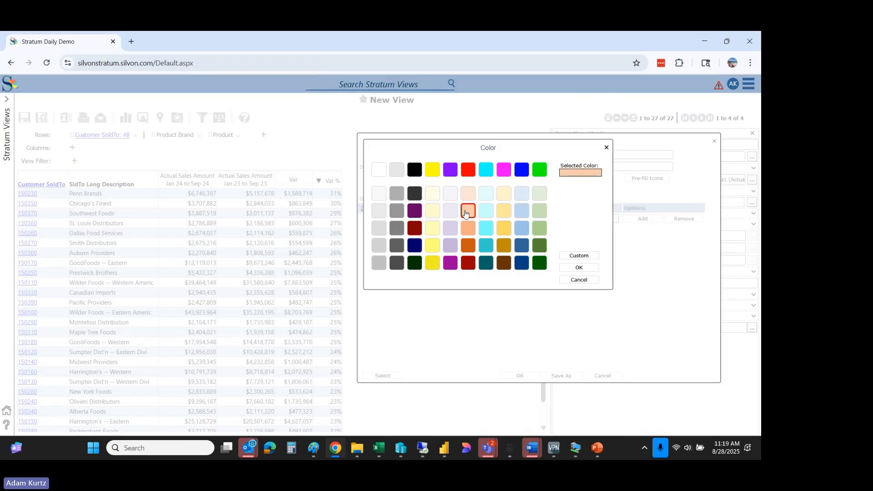
left_click(578, 268)
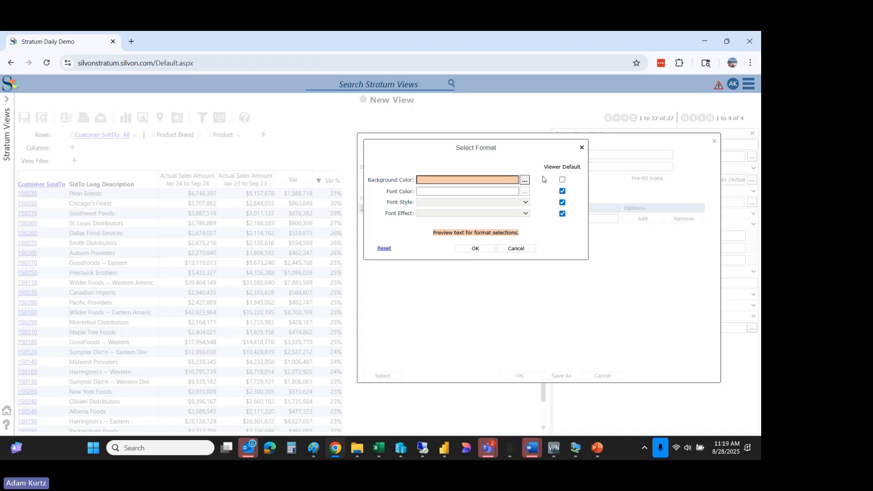
left_click(525, 179)
left_click(469, 228)
left_click(579, 268)
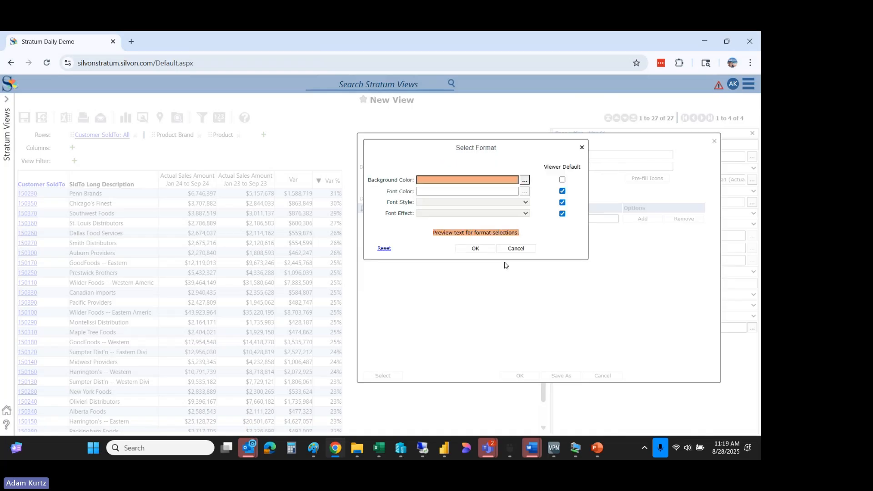
left_click(475, 251)
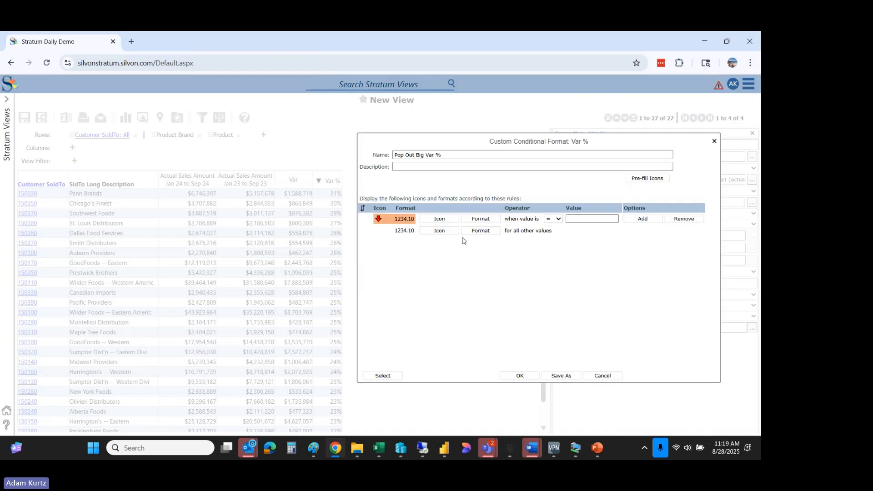
Set the first rule to apply when the value is > .3.
left_click(558, 220)
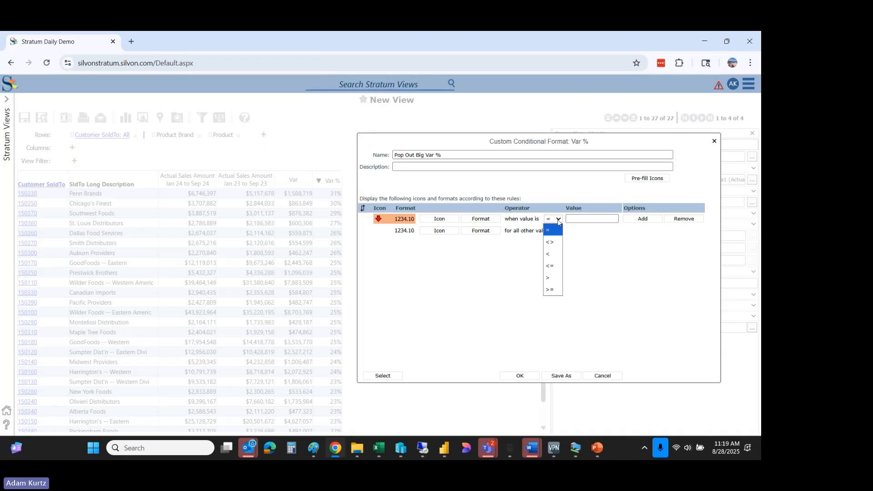
left_click(559, 278)
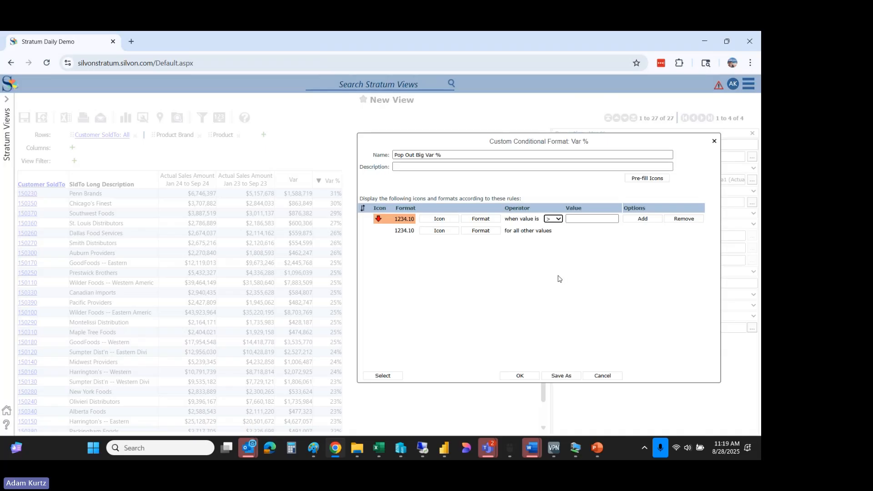
left_click(586, 218)
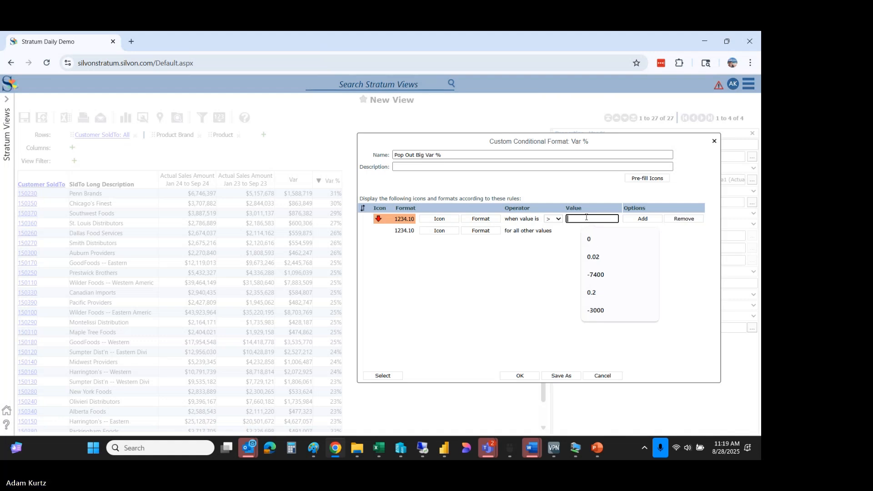
type(".3")
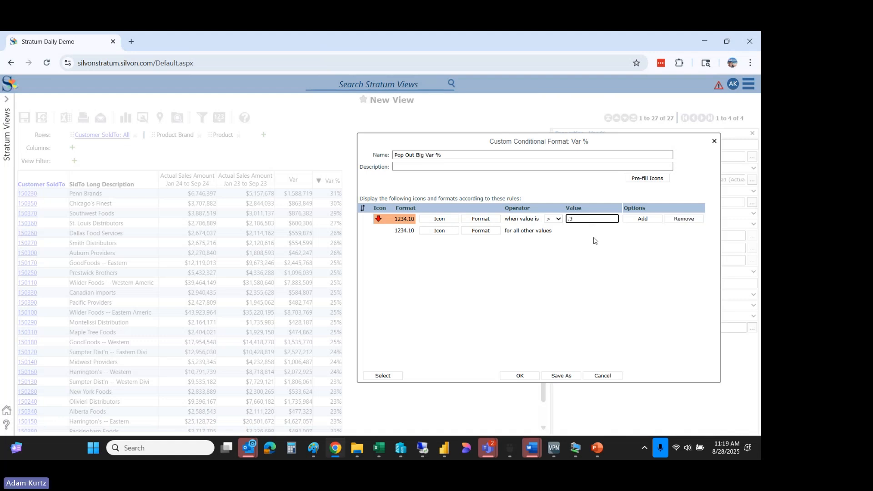
left_click(621, 238)
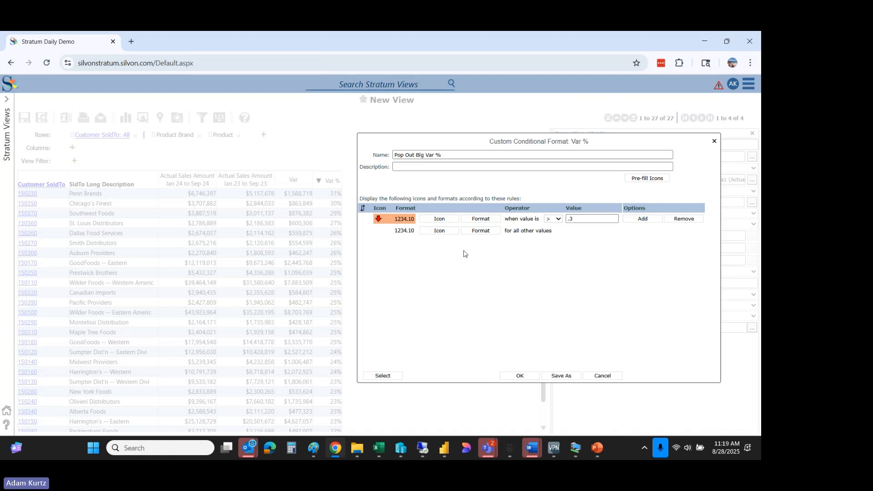
Add a second rule to the Var % conditional format that applies when the value is > .1.
left_click(643, 219)
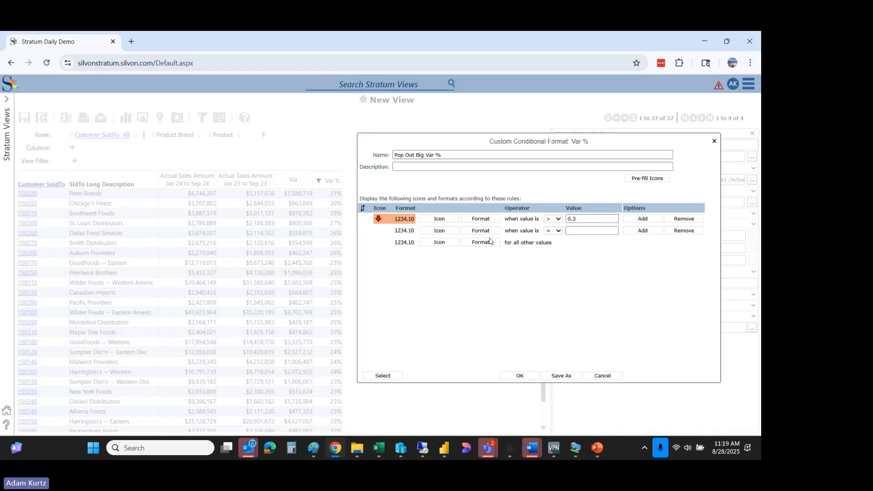
left_click(559, 232)
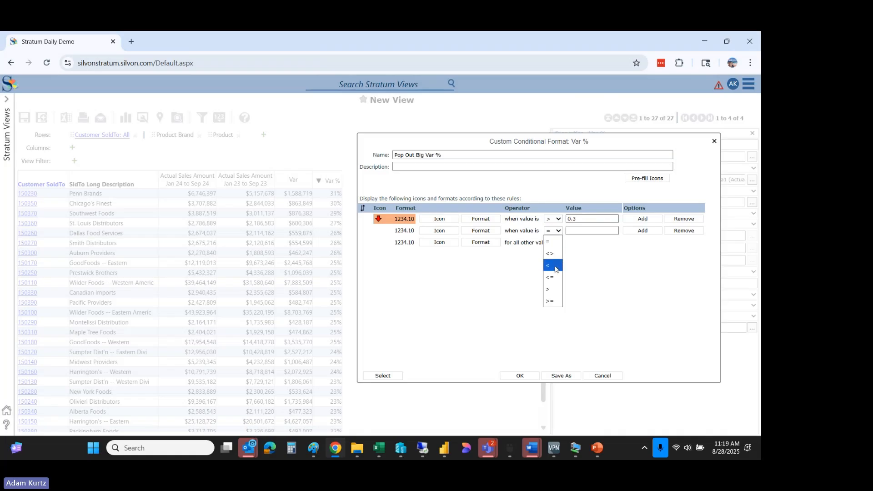
left_click(550, 290)
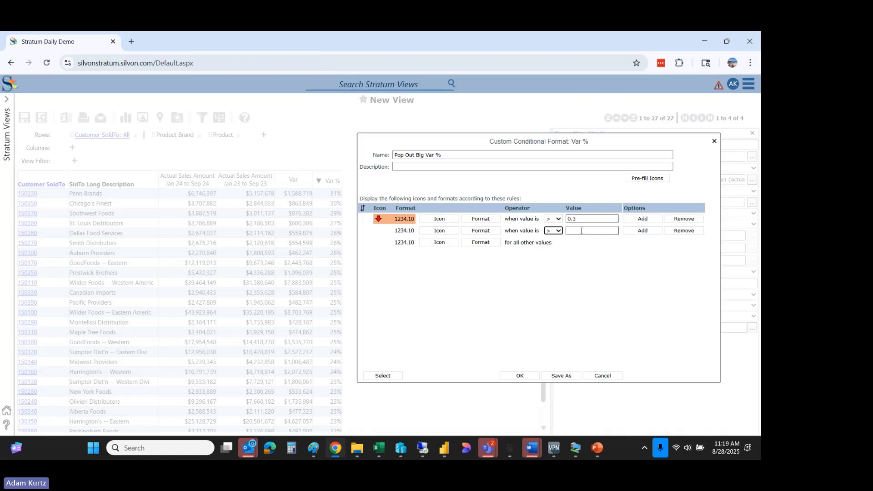
left_click(582, 231)
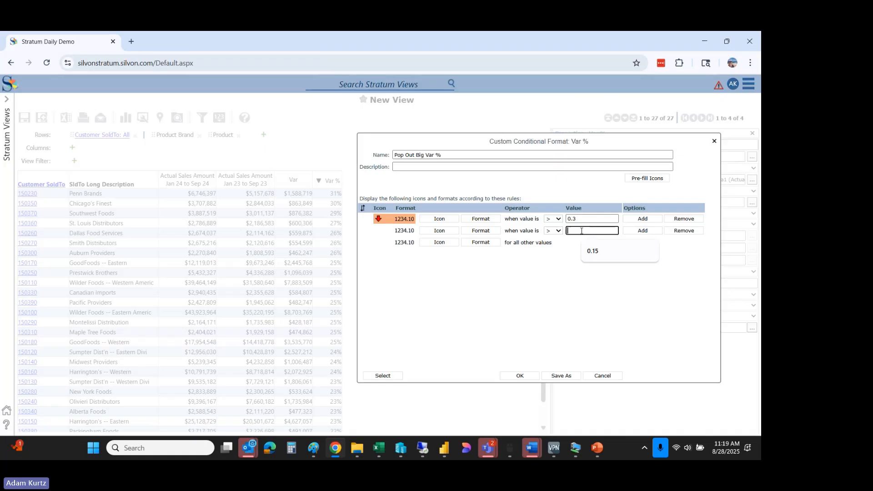
left_click(566, 262)
left_click(579, 234)
type(".1")
Assign the yellow right arrow from the 3 Arrows - Colored icon set to the second rule.
left_click(452, 232)
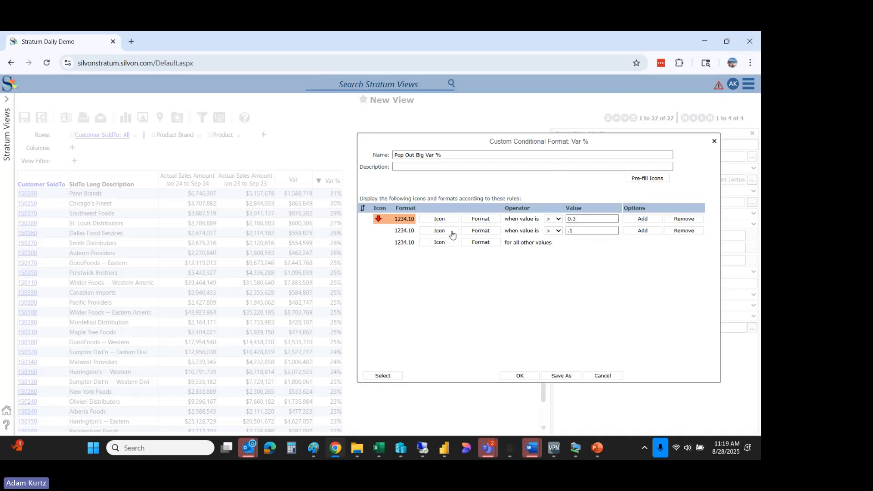
left_click(37, 140)
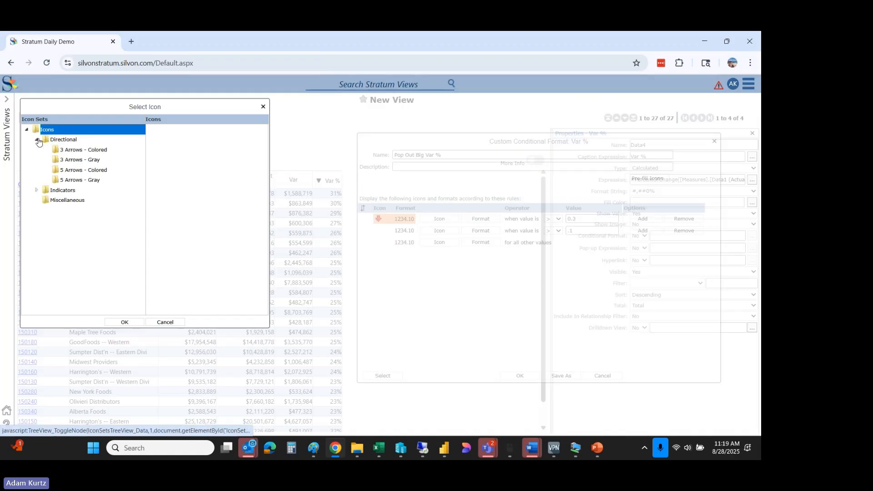
left_click(97, 150)
left_click(156, 146)
left_click(135, 322)
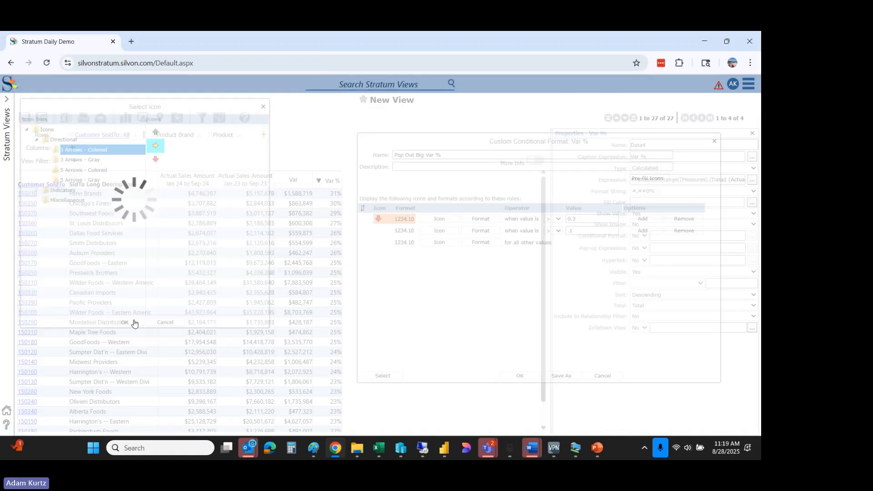
Override the viewer default background color of the second rule with a light yellow.
left_click(481, 230)
left_click(563, 180)
left_click(525, 180)
left_click(436, 208)
left_click(596, 269)
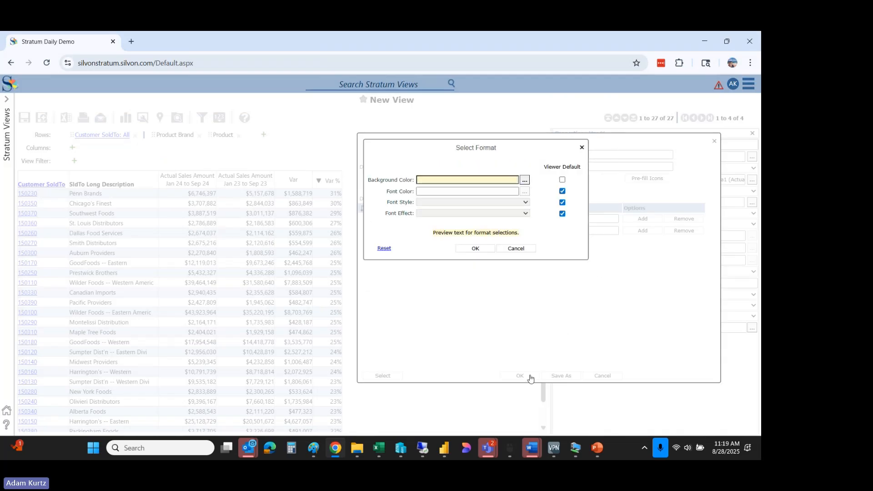
left_click(476, 249)
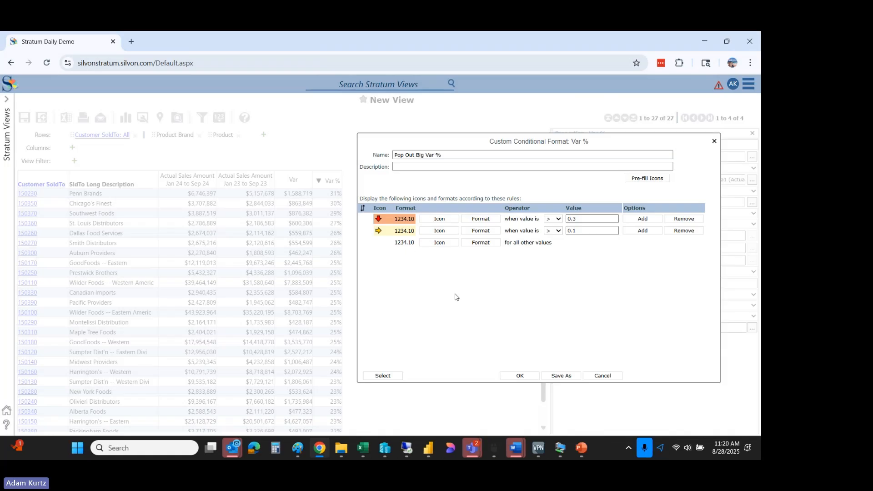
Assign the green up arrow from the 3 Arrows - Colored icon set to the rule for all other values.
left_click(448, 245)
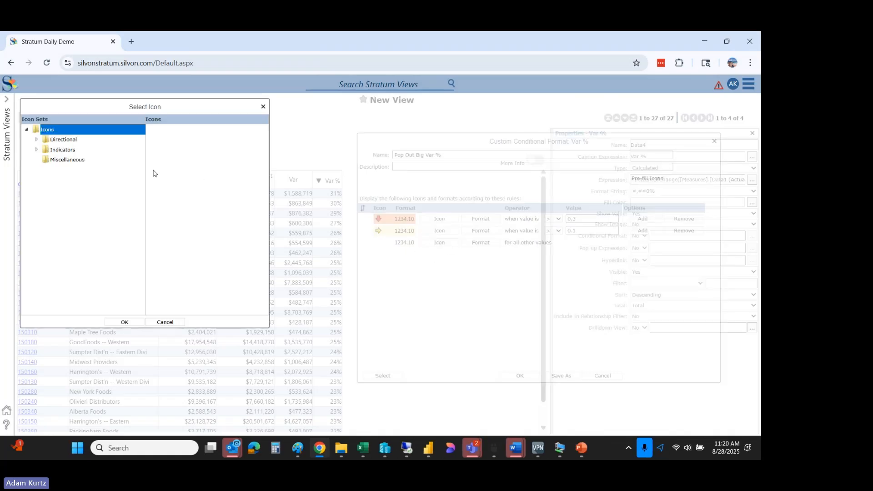
left_click(36, 139)
left_click(78, 149)
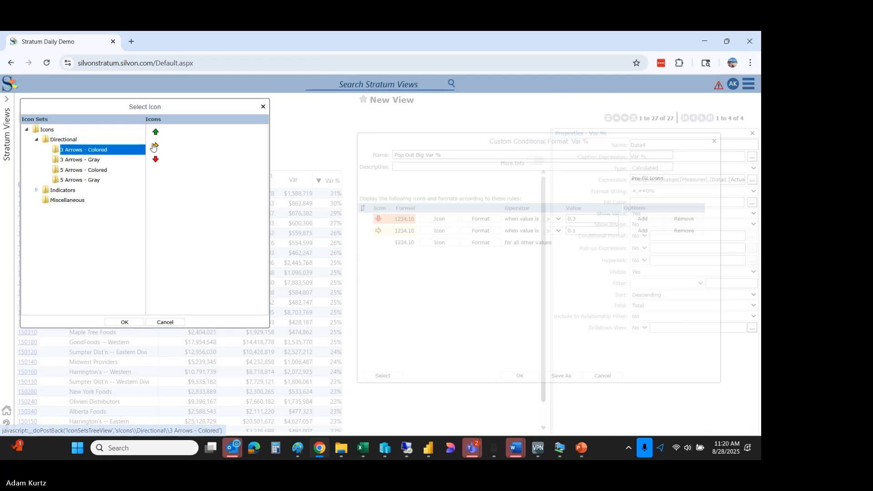
left_click(156, 135)
left_click(134, 323)
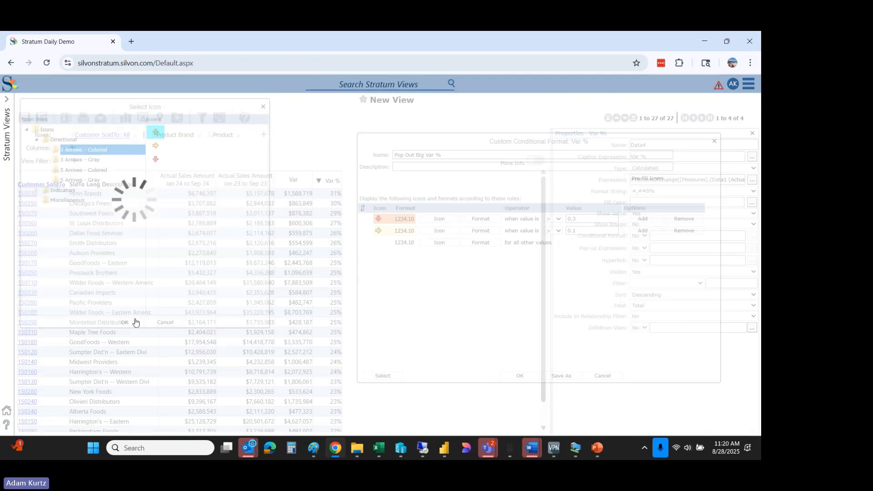
Override the viewer default background color of the rule for all other values with a light green.
left_click(474, 243)
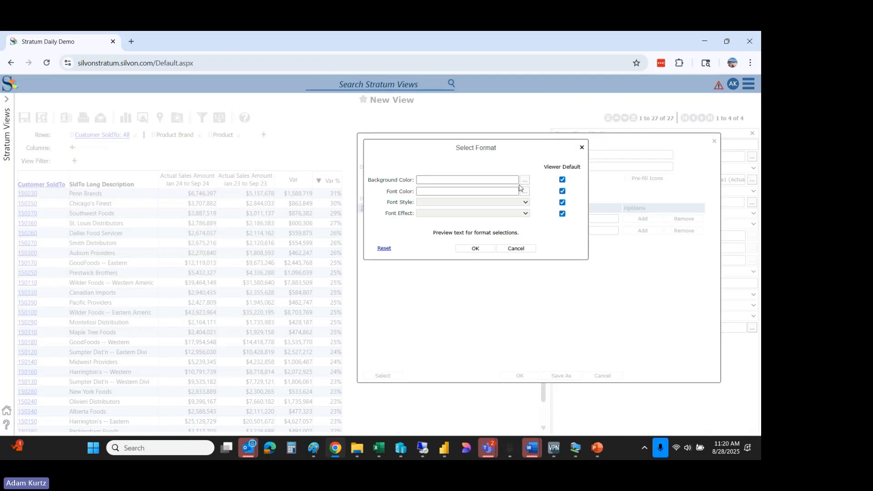
left_click(563, 179)
left_click(525, 181)
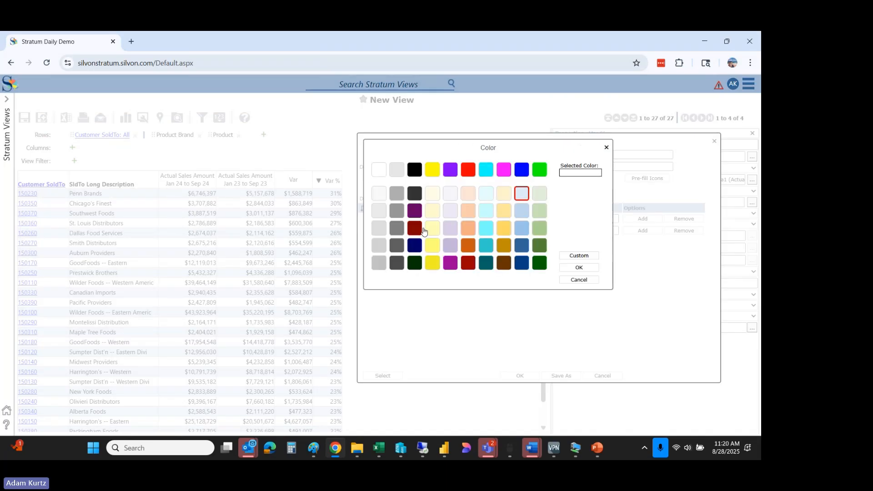
left_click(540, 211)
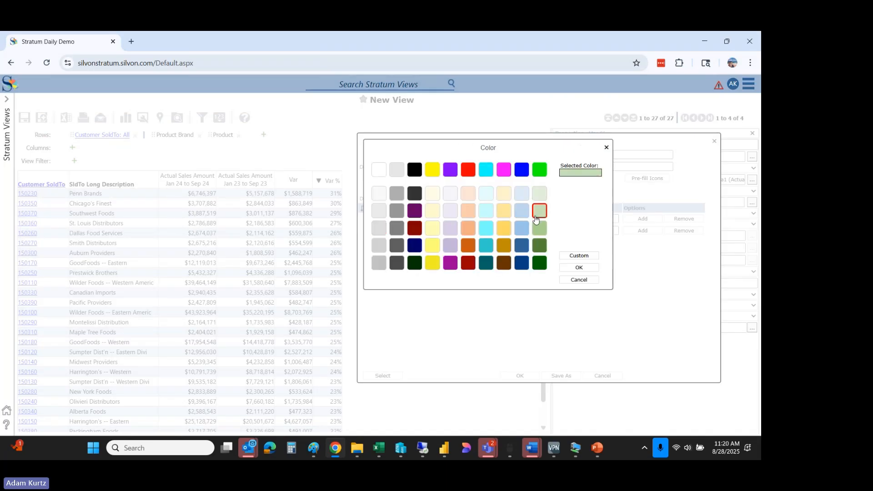
left_click(564, 268)
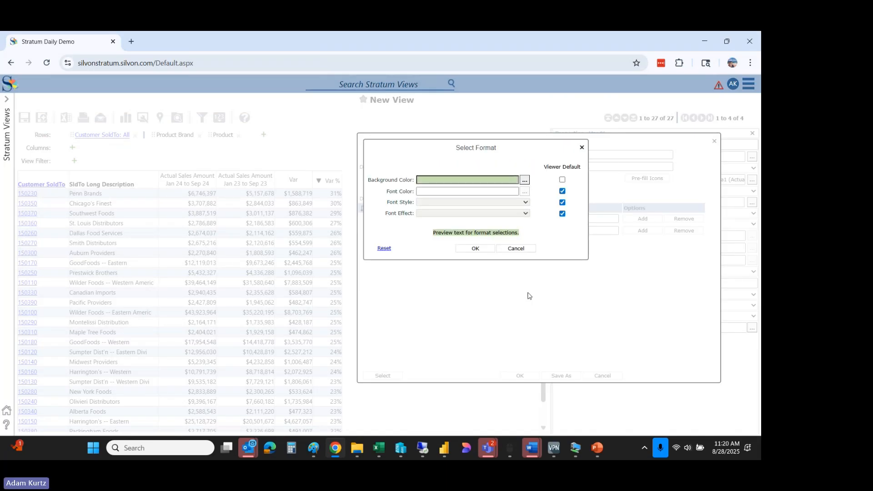
left_click(476, 249)
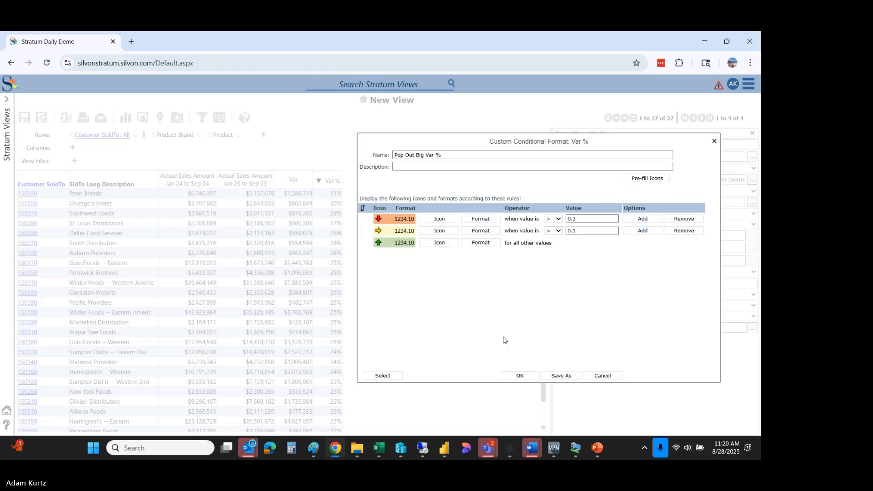
Accept the "Pop Out Big Var %" conditional format and apply the change to the view.
left_click(519, 376)
left_click(266, 272)
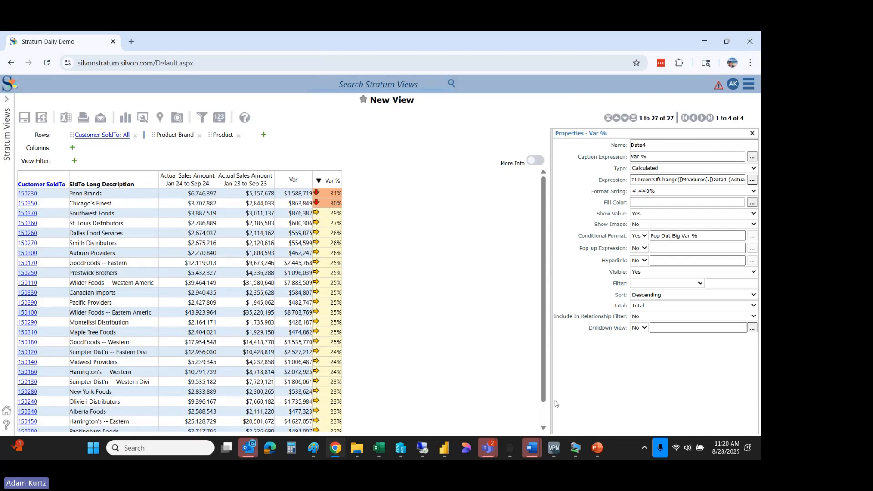
left_click(543, 419)
left_click_drag(543, 418, 521, 304)
Open the "ADK - Discount Analysis" view and review the attribute relationships selected for Product without changing them.
left_click(7, 101)
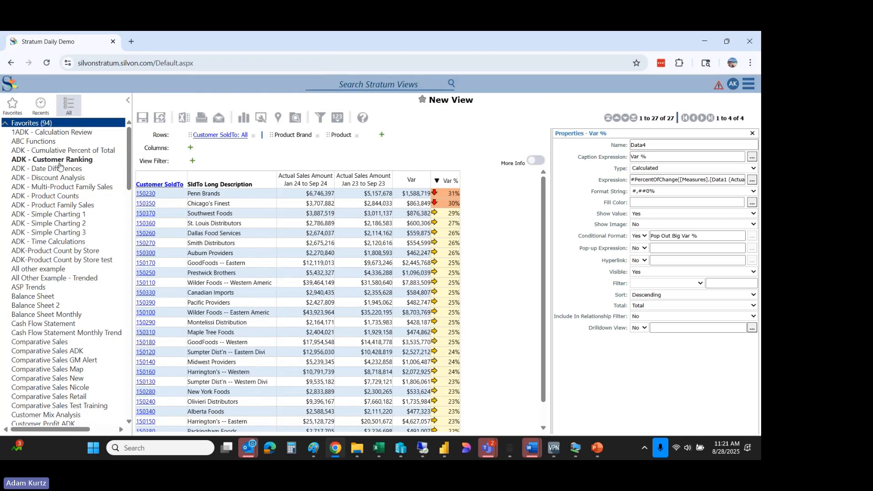
left_click(80, 180)
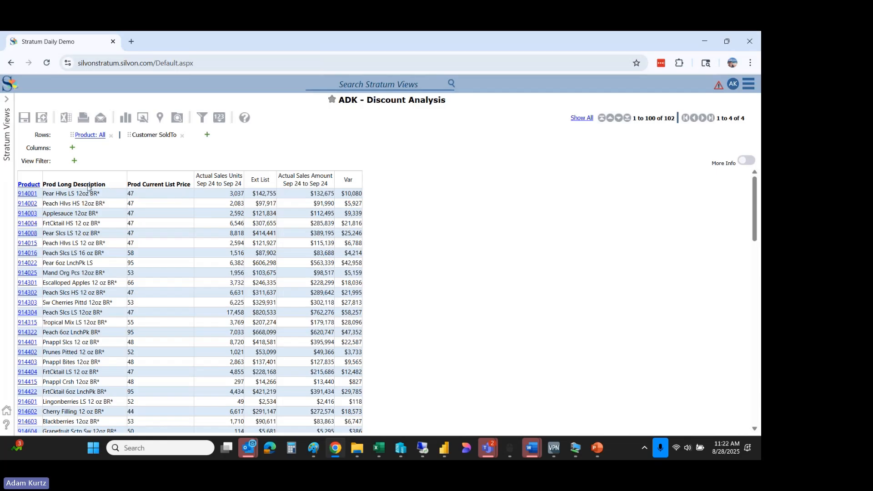
right_click(29, 184)
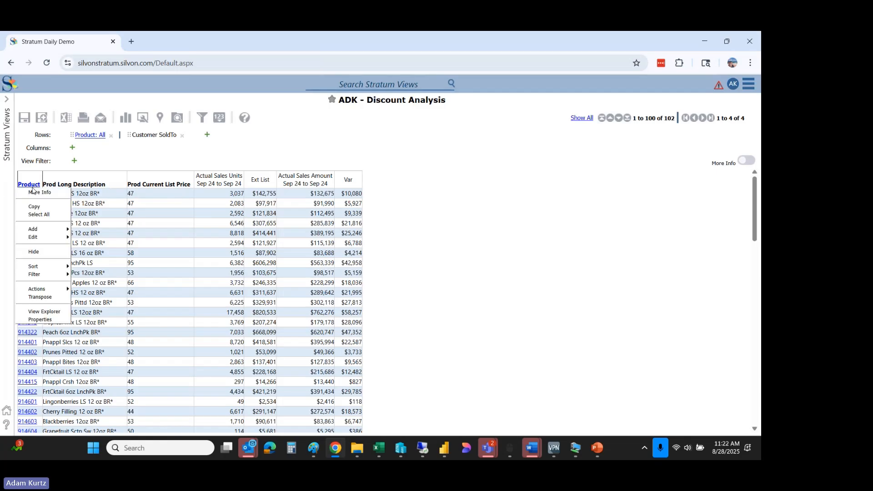
mouse_move(64, 229)
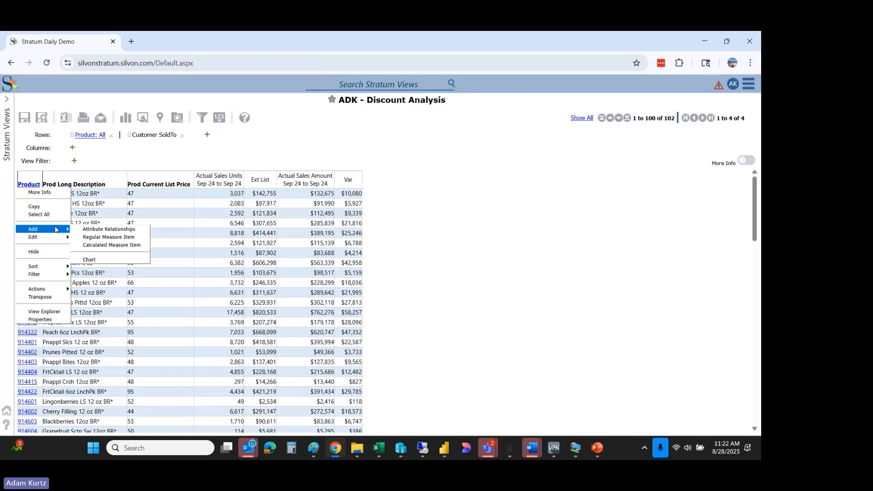
left_click(81, 229)
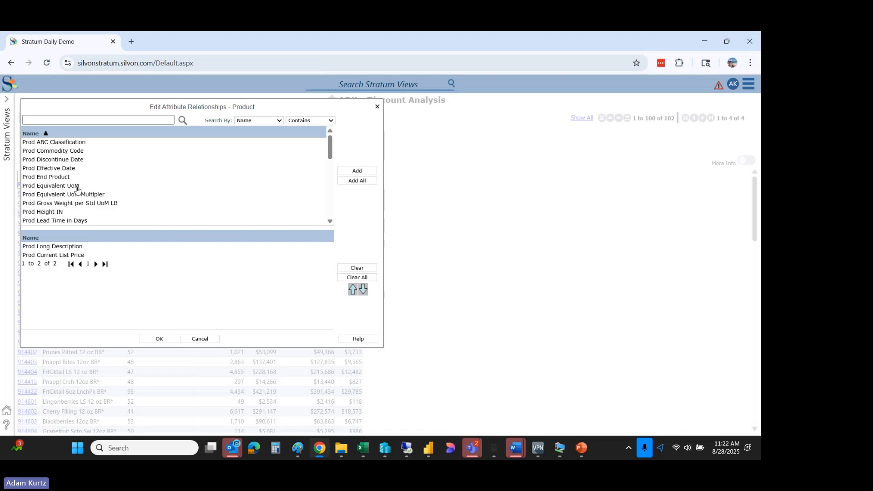
left_click(58, 256)
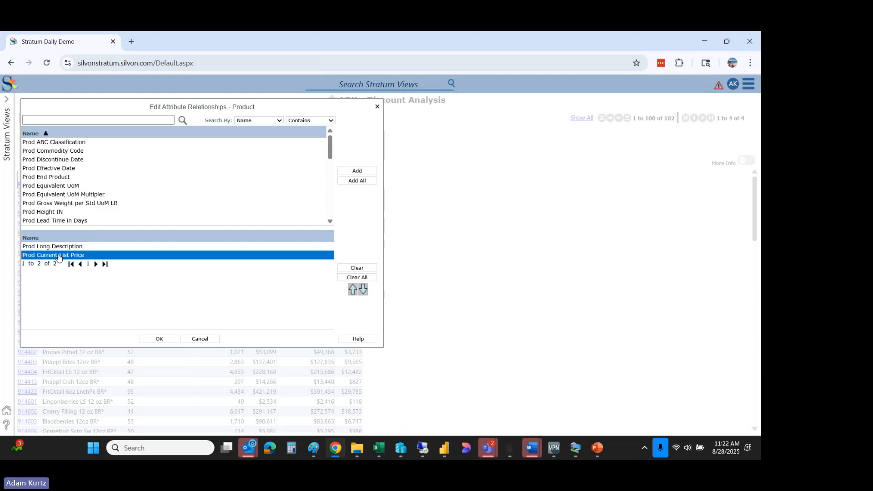
left_click(188, 340)
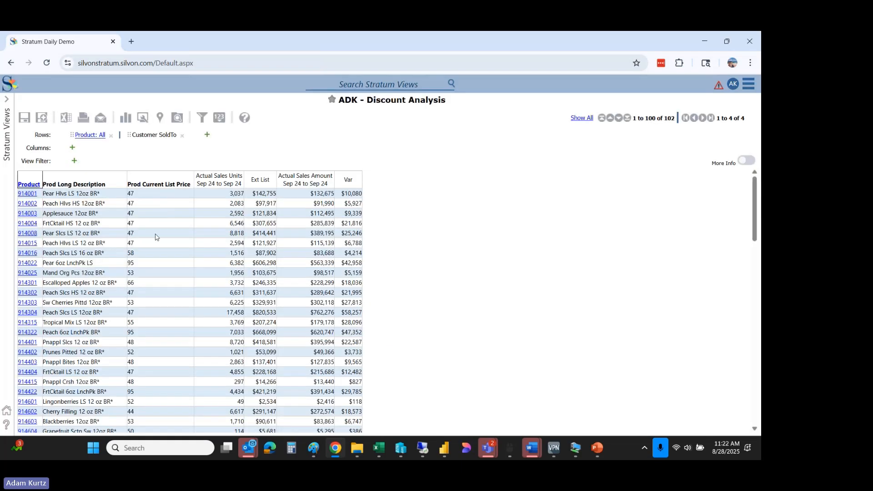
Set the data type of the Prod Current List Price attribute to Number and apply the change.
right_click(168, 180)
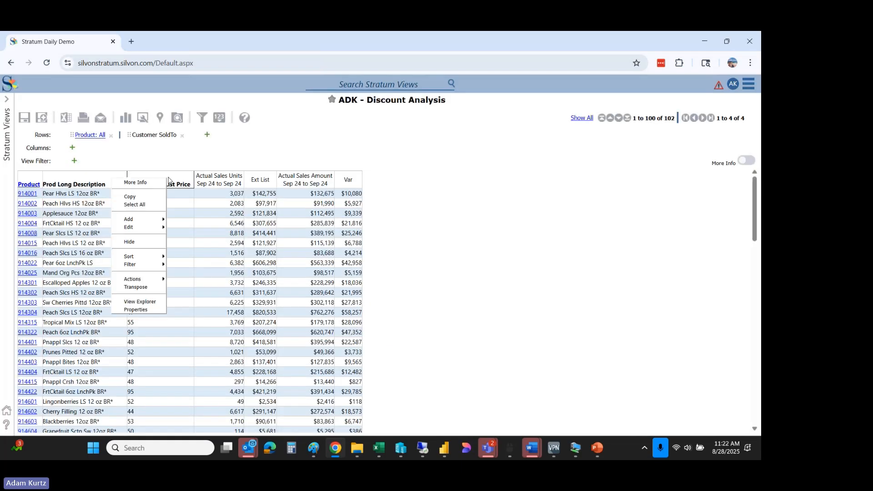
left_click(150, 311)
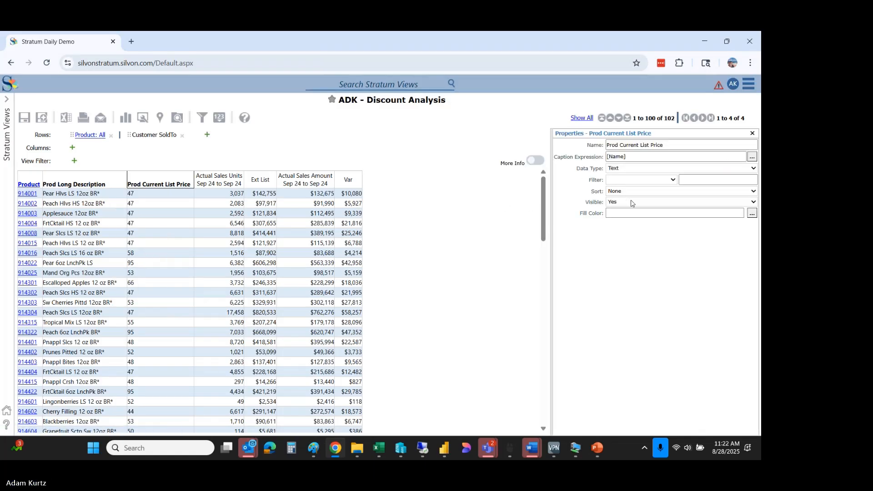
left_click(733, 168)
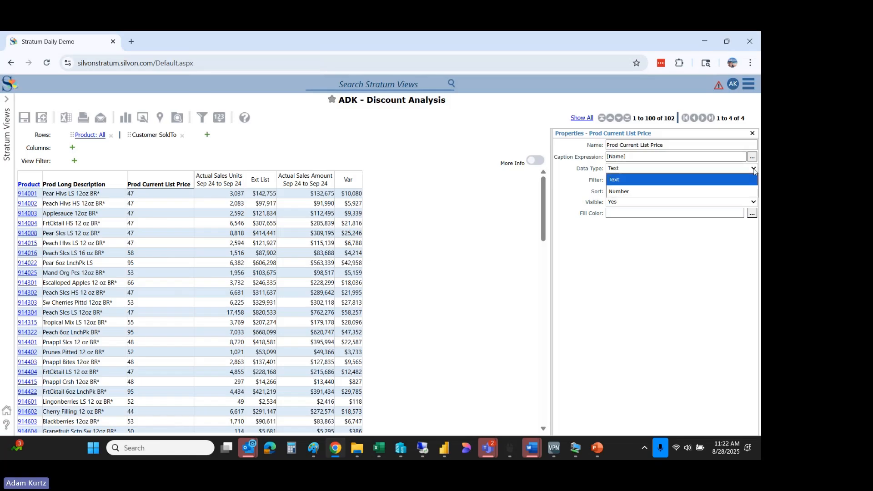
left_click(624, 191)
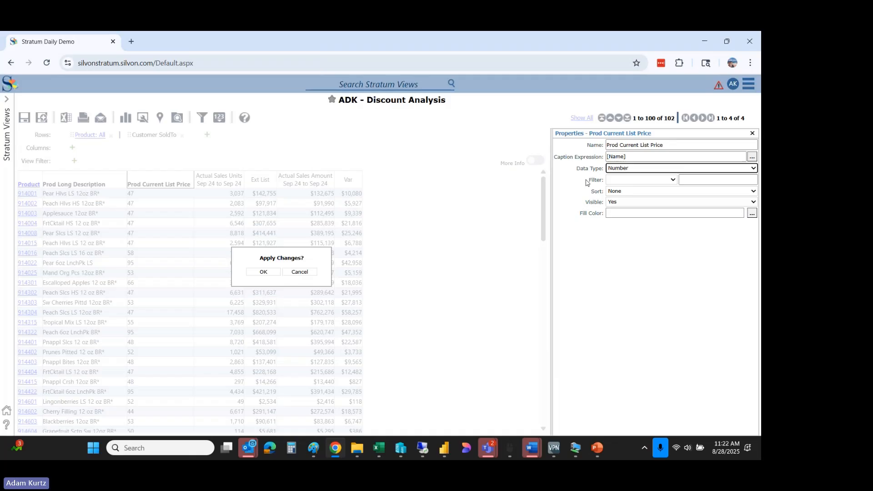
left_click(265, 273)
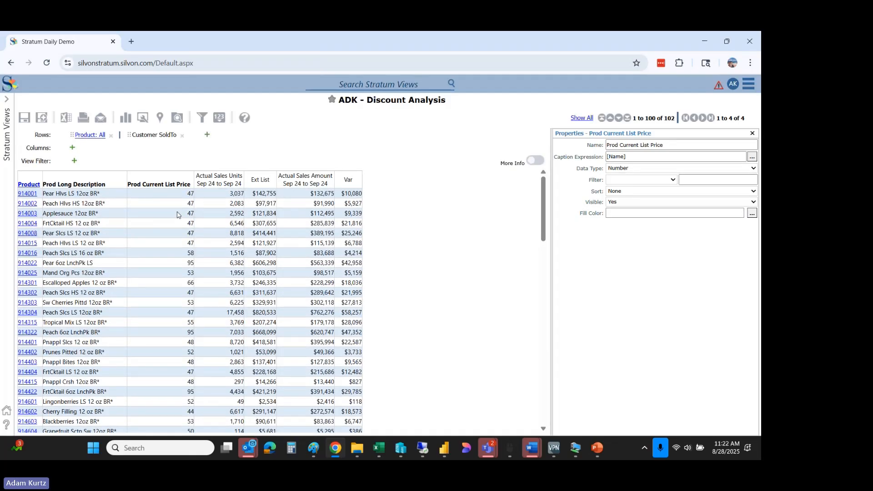
Open the Ext List calculated measure for editing and clear its entire expression.
double_click(264, 181)
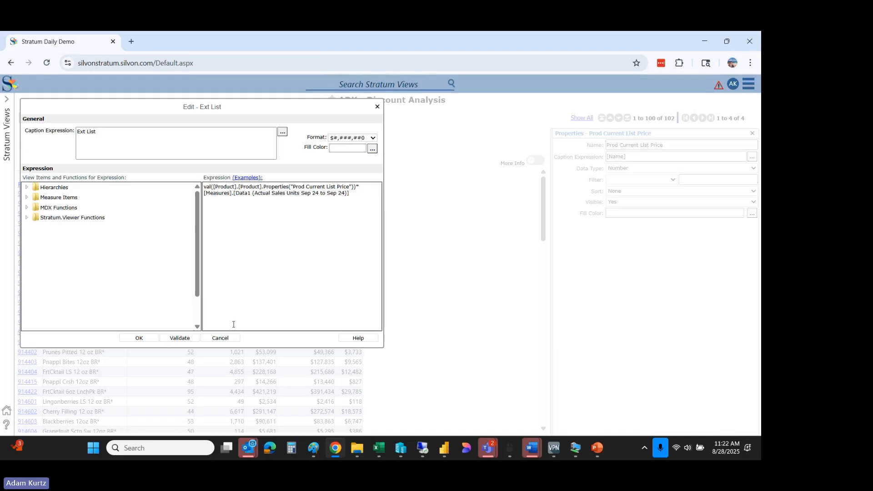
left_click_drag(362, 200, 119, 133)
key("Delete")
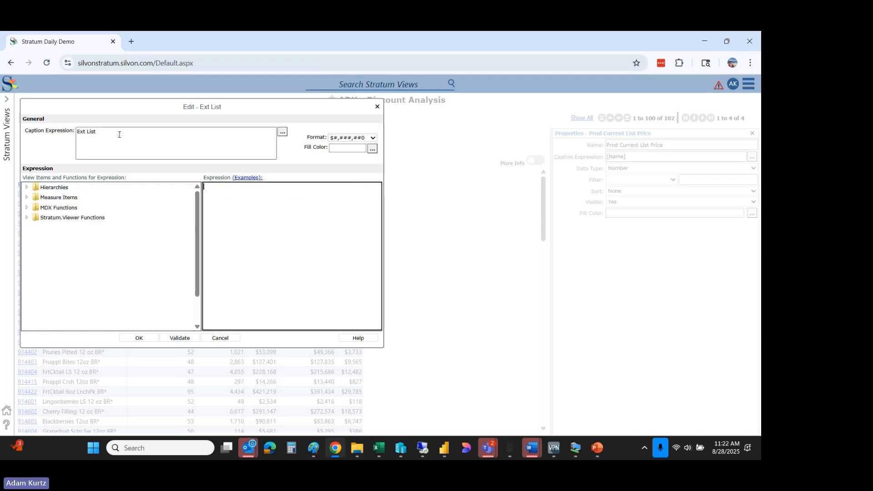
Insert the Product hierarchy's Prod Current List Price attribute relationship into the Ext List expression.
left_click(26, 188)
left_click(37, 197)
left_click(47, 207)
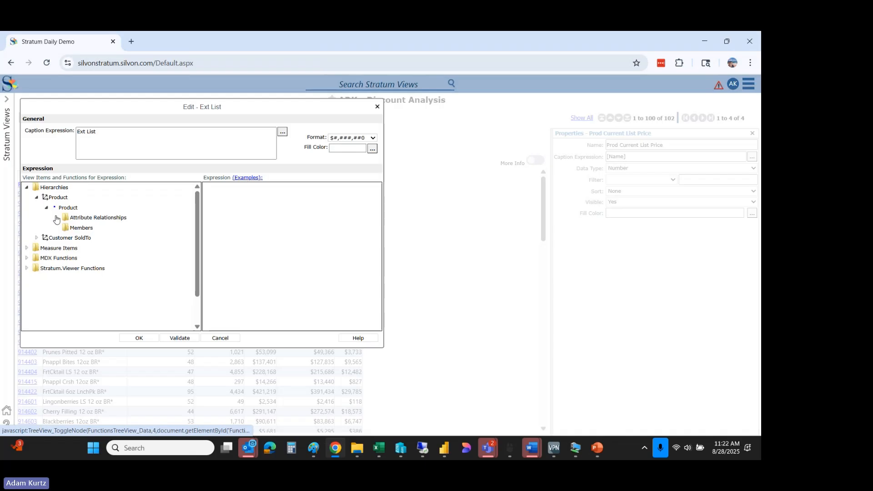
left_click(57, 218)
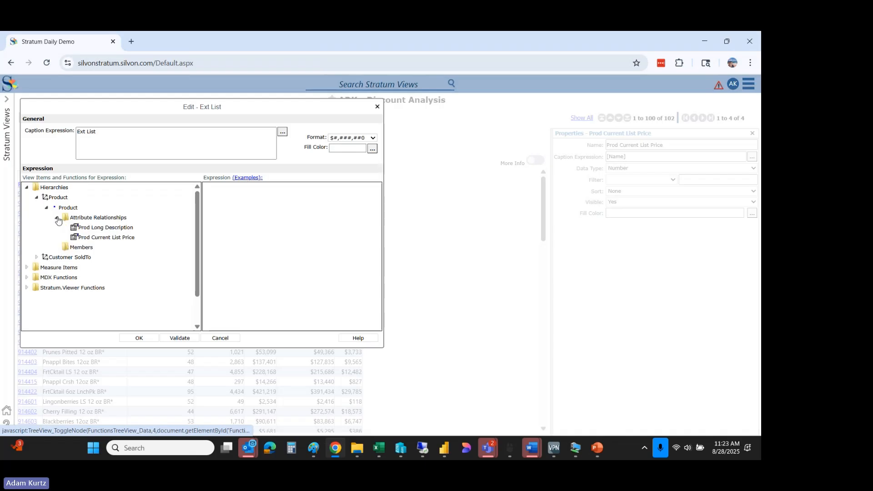
left_click(106, 237)
left_click(351, 190)
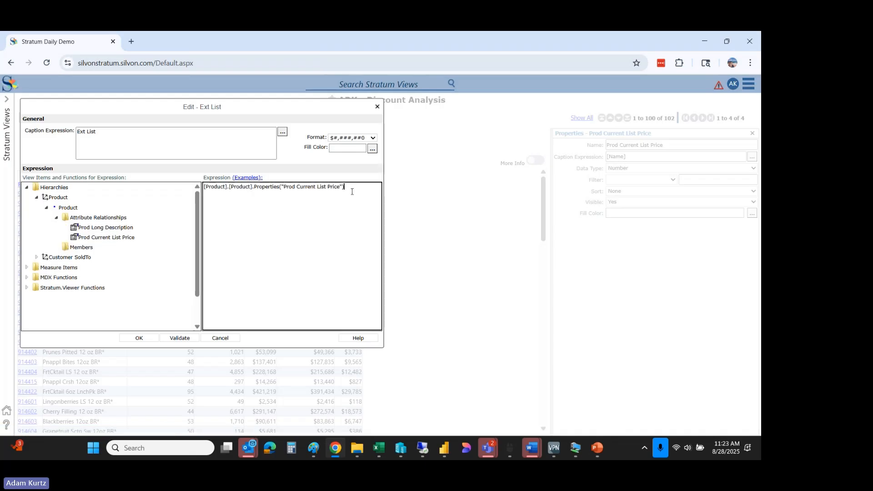
Multiply the list price in the Ext List expression by the Data1 (Actual Sales Units Sep 24 to Sep 24) measure and accept the edit.
left_click(28, 268)
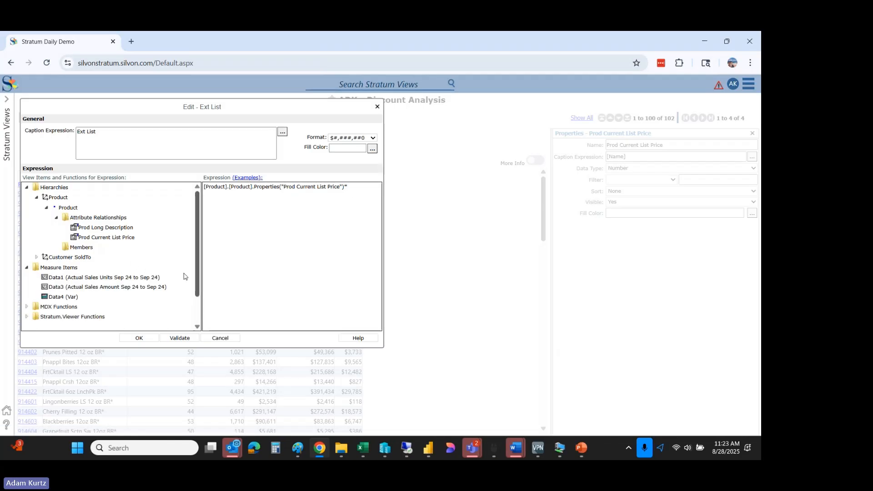
left_click(146, 278)
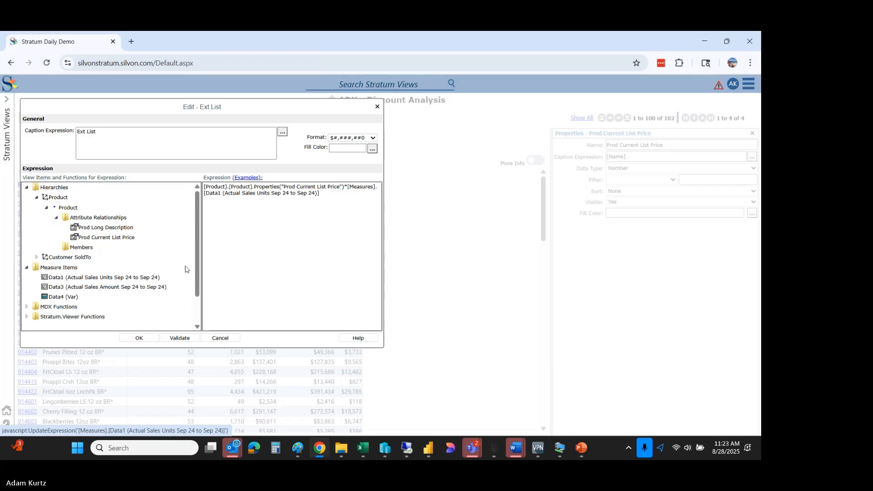
left_click(152, 341)
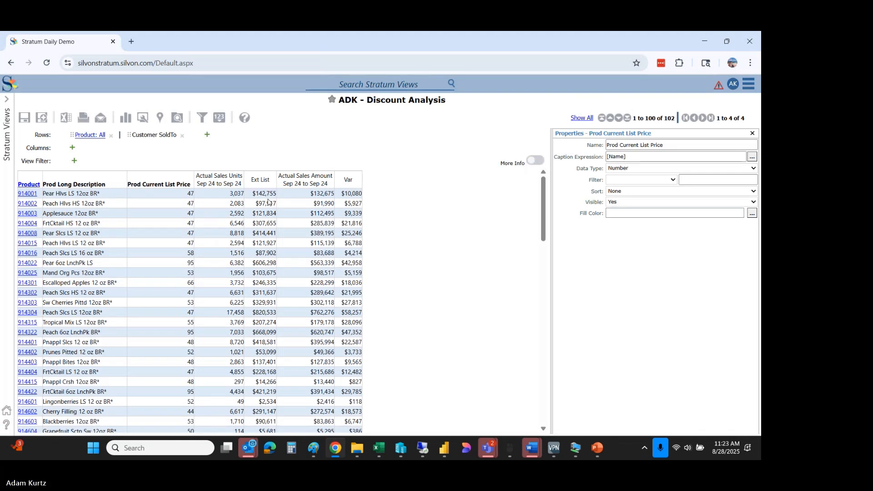
Review the Ext List measure's expression and the Prod Current List Price attribute's properties, closing the measure editor without changes.
left_click(25, 117)
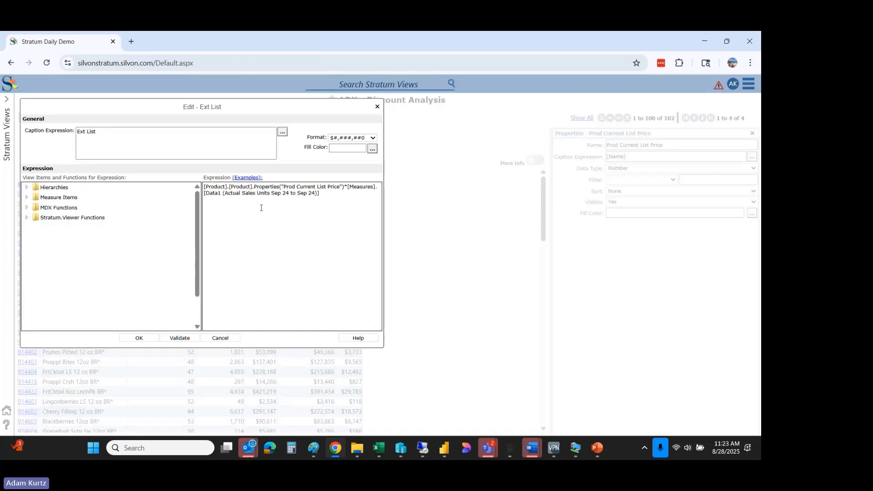
left_click(220, 337)
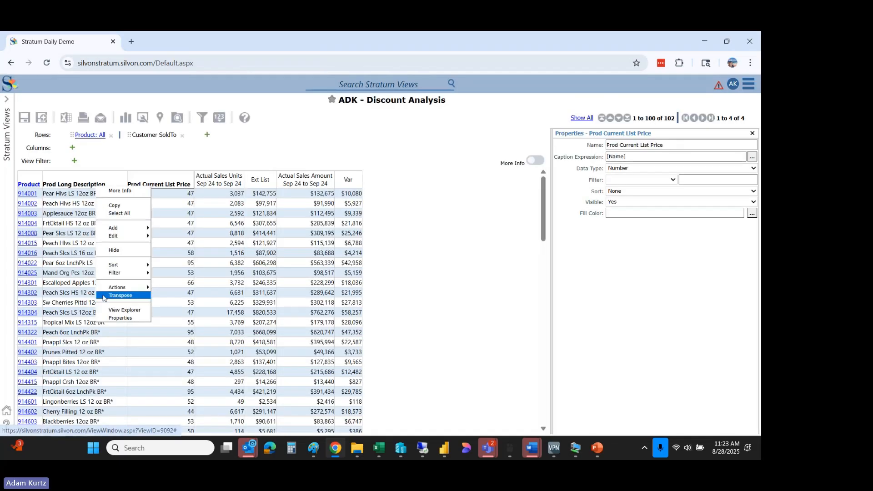
left_click(110, 317)
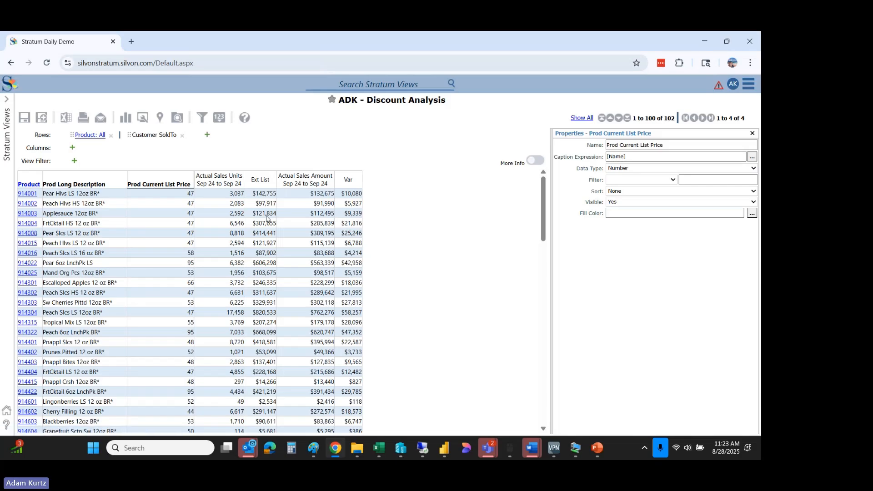
left_click(262, 182)
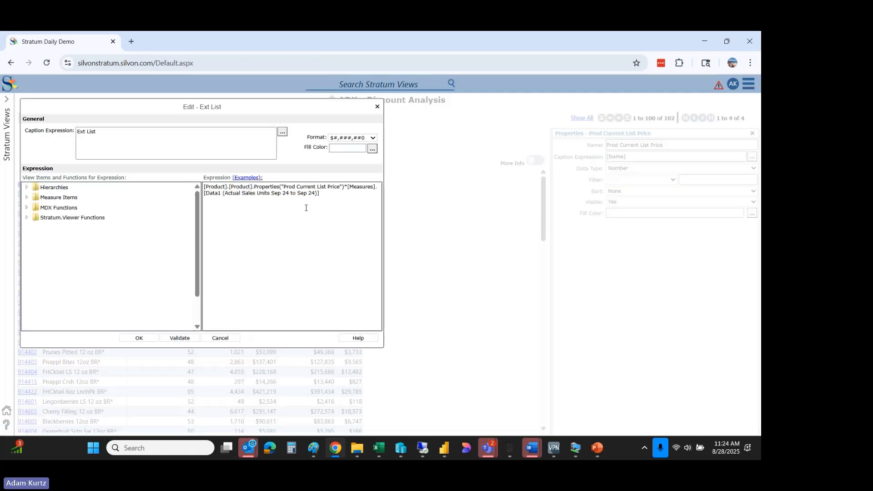
left_click(325, 207)
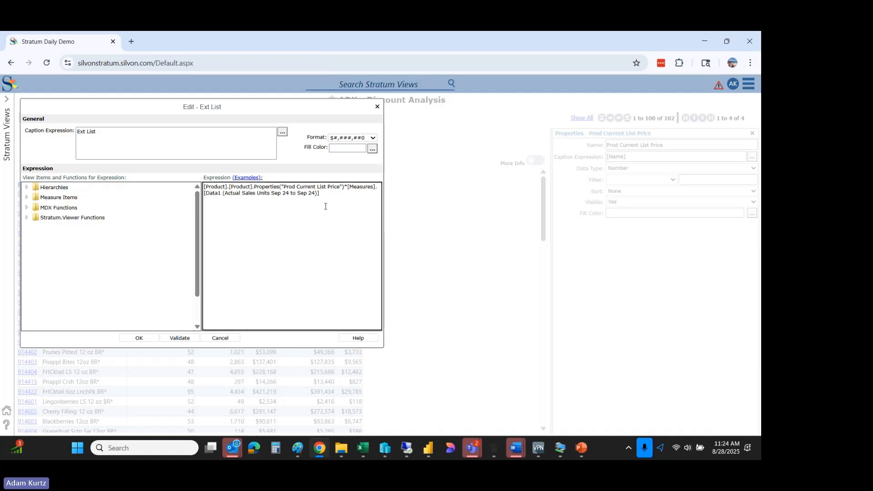
left_click(228, 339)
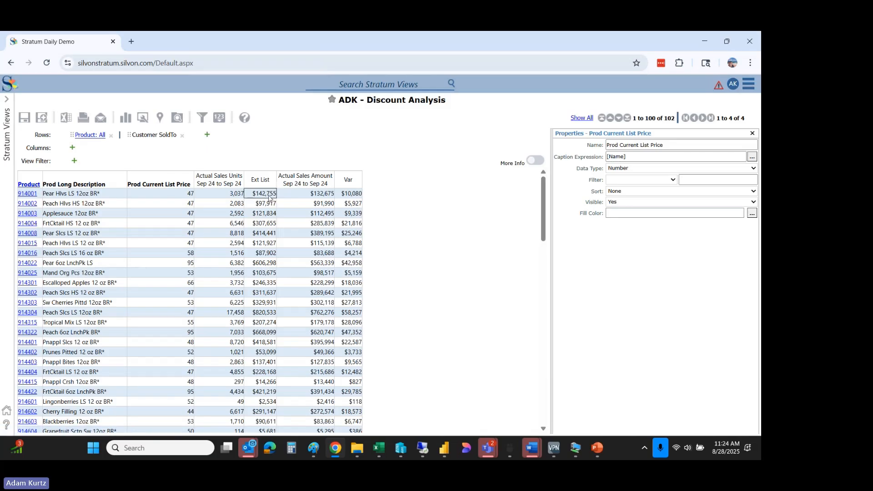
Sort the product rows by the Var measure in descending order.
left_click(296, 194)
left_click(352, 195)
right_click(350, 181)
mouse_move(318, 275)
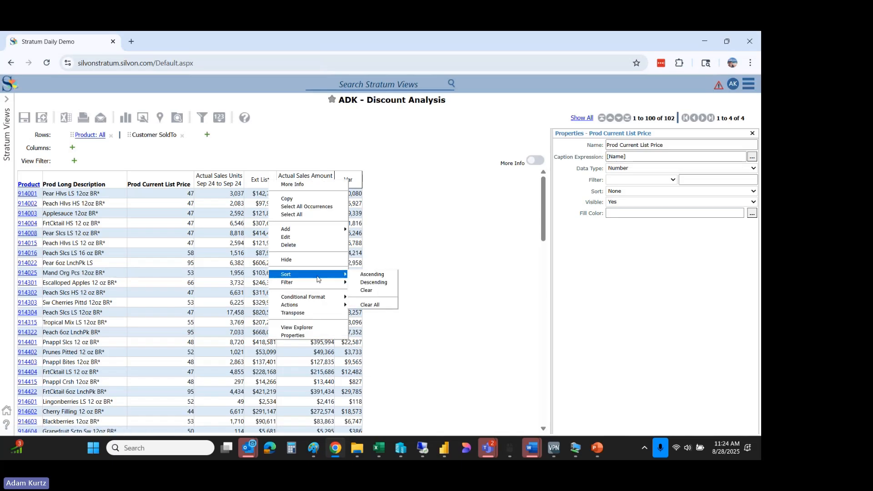
left_click(364, 282)
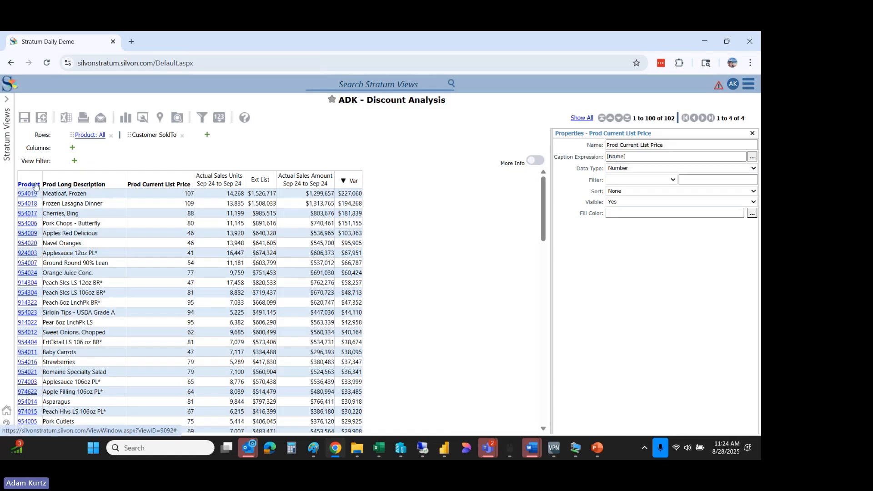
Try Customer SoldTo ahead of Product in the rows with Var sorted ascending, and restore Product first with Var descending.
left_click_drag(151, 140, 45, 133)
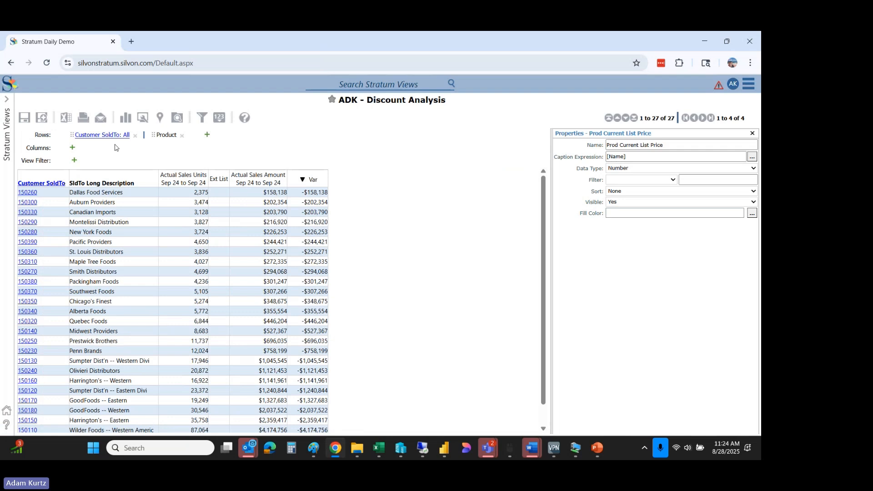
left_click(303, 181)
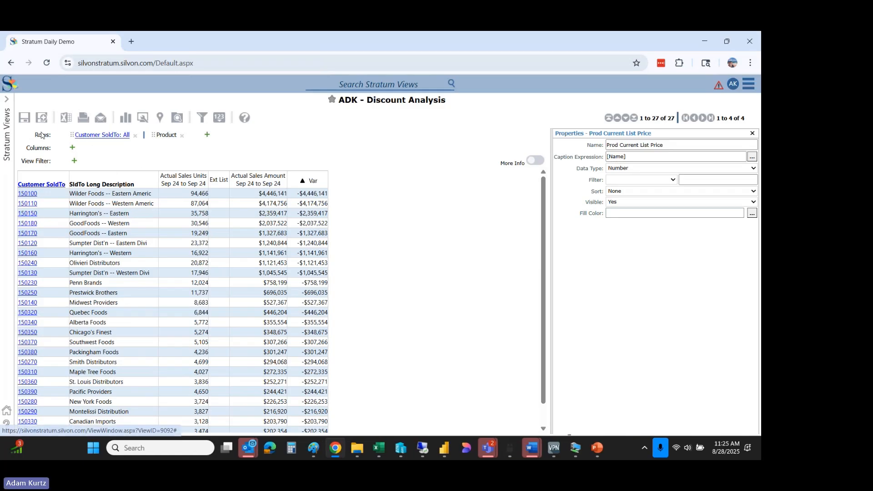
left_click_drag(165, 135, 41, 135)
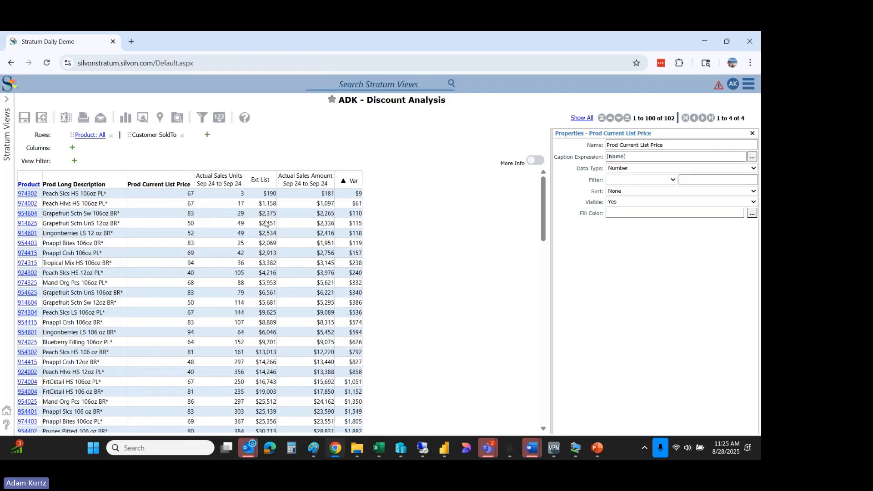
left_click(340, 184)
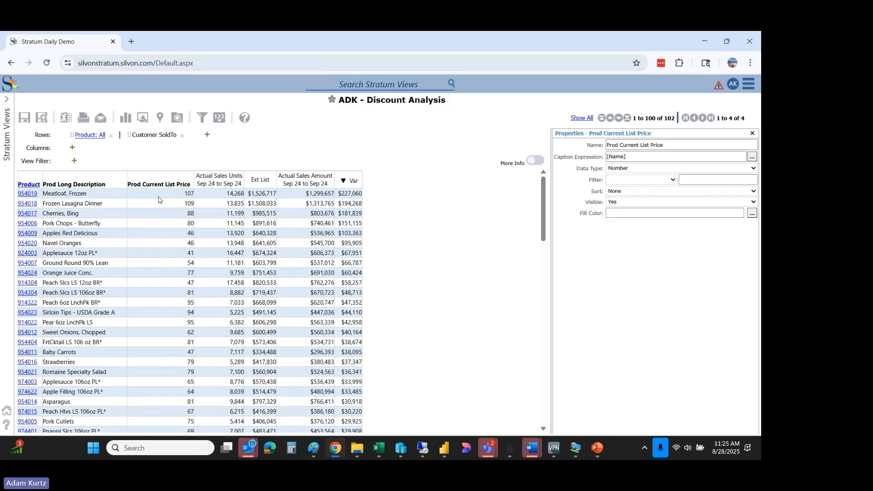
Drill into the Meatloaf, Frozen product to list its customers, and open the "ADK - Product Counts" view.
left_click(28, 193)
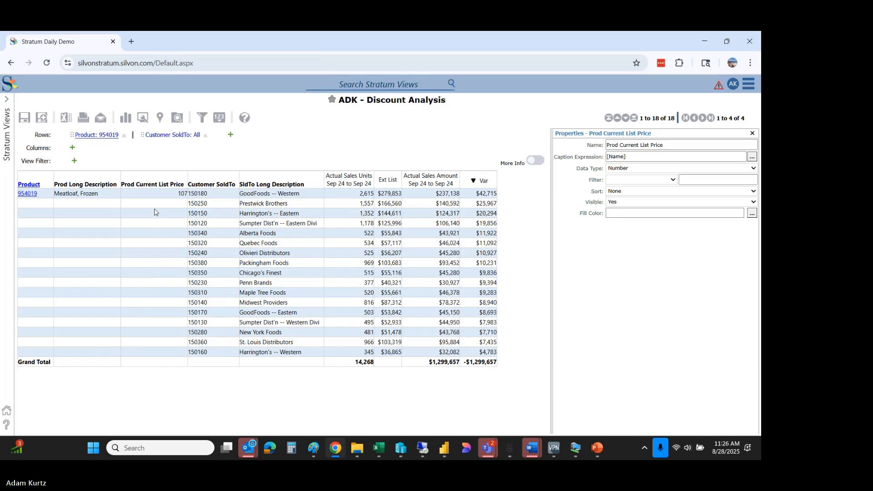
left_click(9, 139)
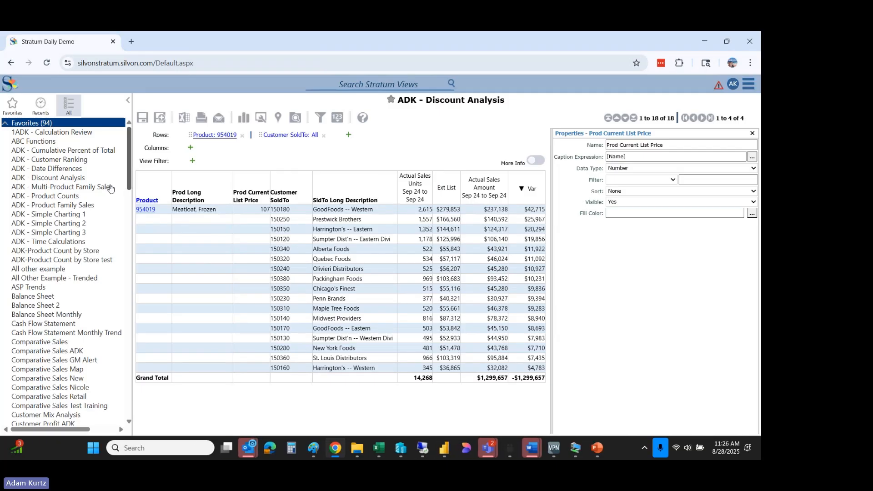
left_click(64, 199)
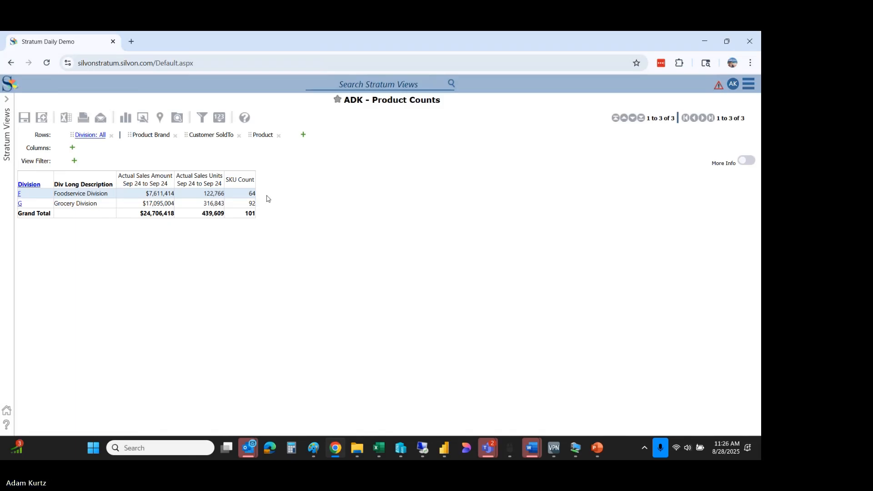
Compare the divisions' SKU Count values, and expand all divisions to product brand level to examine the counts per brand.
left_click(249, 199)
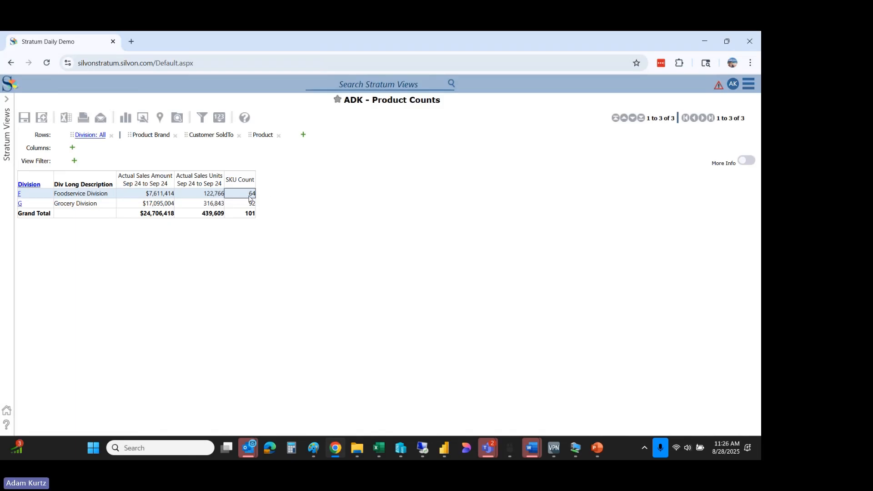
left_click(100, 204)
left_click(146, 207)
left_click(242, 208)
left_click(35, 184)
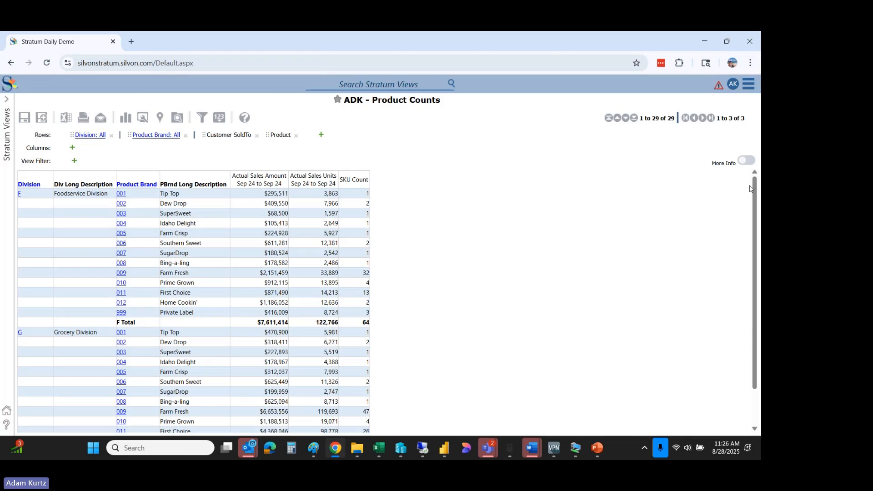
left_click_drag(756, 227, 760, 277)
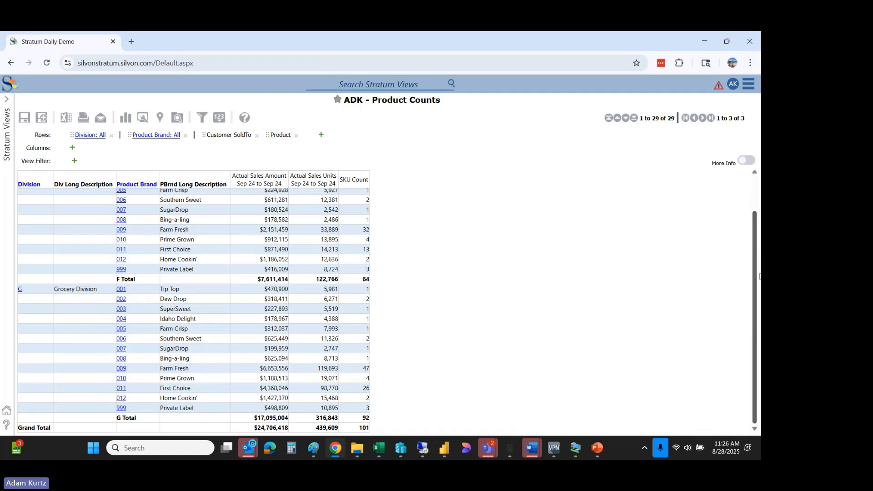
scroll(748, 246, "up", 2)
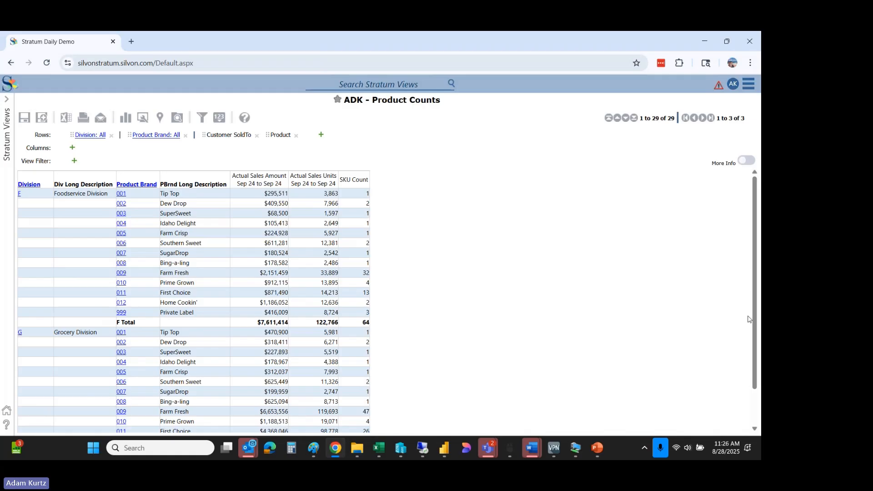
scroll(748, 318, "down", 1)
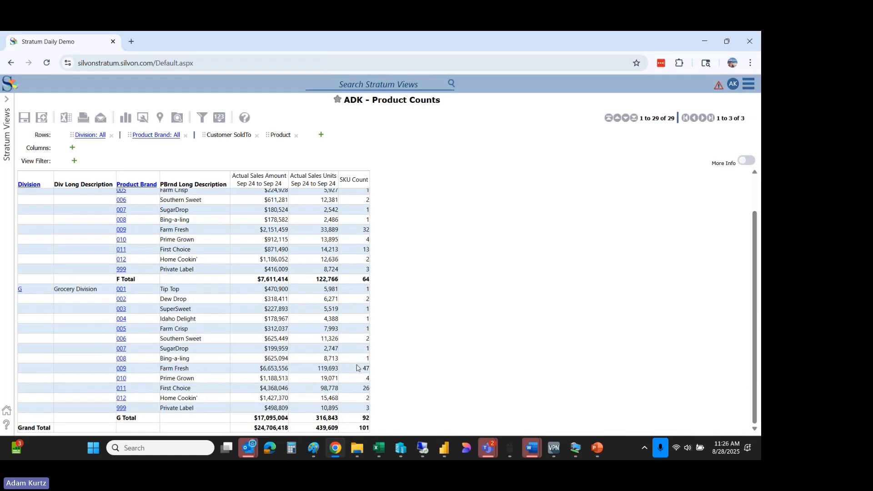
Drill into the Farm Fresh brand under Grocery Division to list its customers, and sort them by SKU Count descending.
left_click(122, 370)
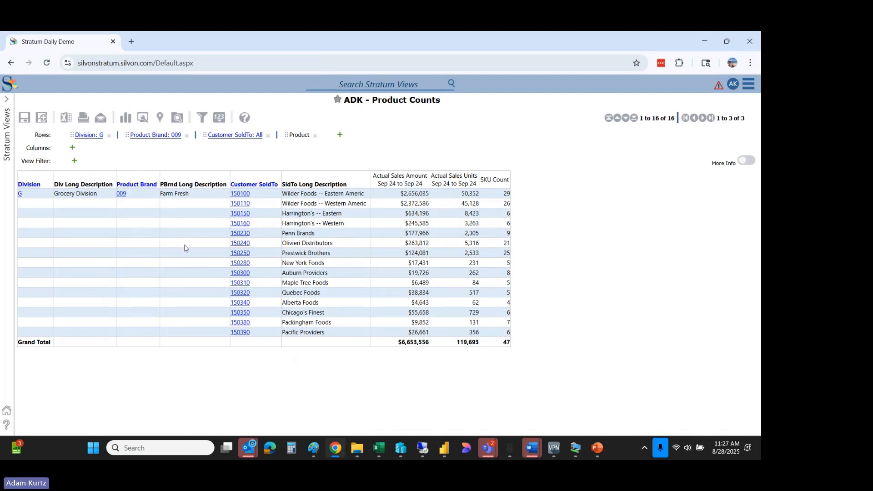
right_click(493, 186)
mouse_move(483, 233)
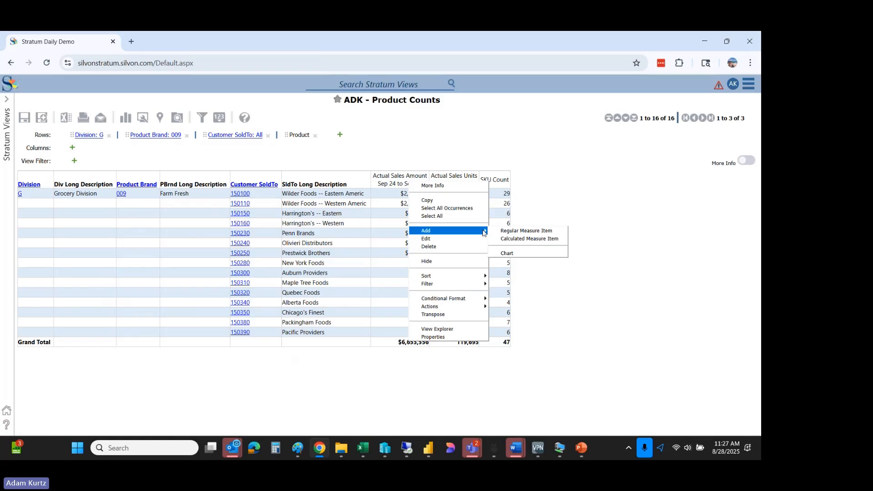
mouse_move(483, 276)
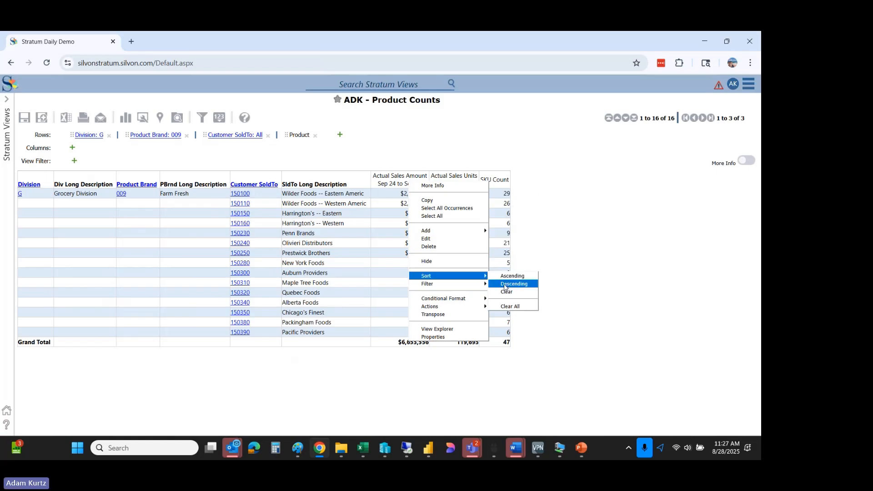
left_click(505, 286)
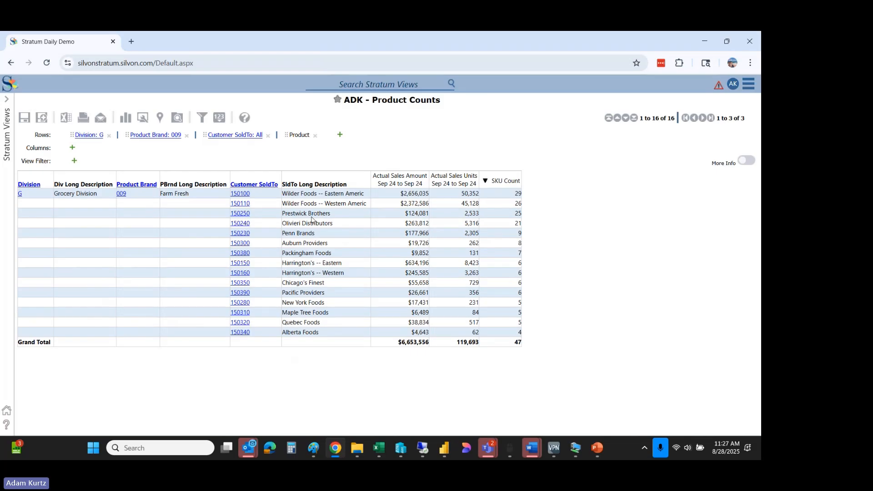
Drill into the customer Wilder Foods -- Eastern Americ to examine its Farm Fresh products, and return to the customer list.
left_click(243, 195)
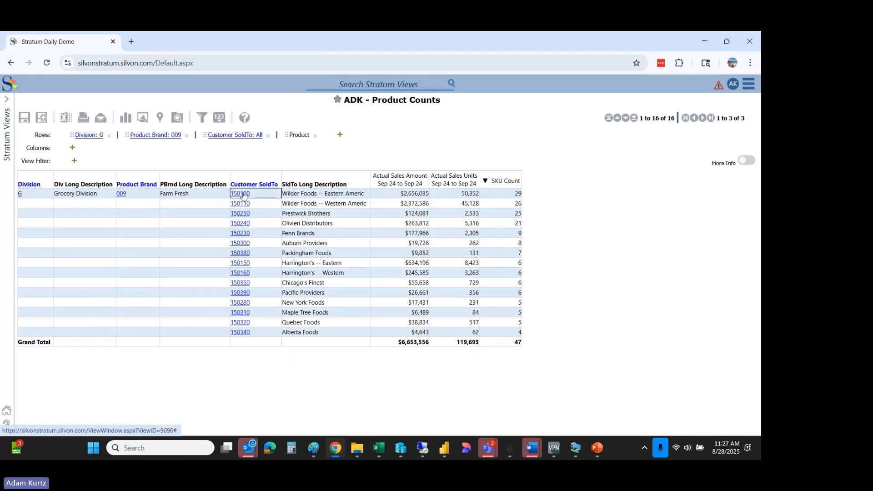
left_click_drag(756, 194, 743, 271)
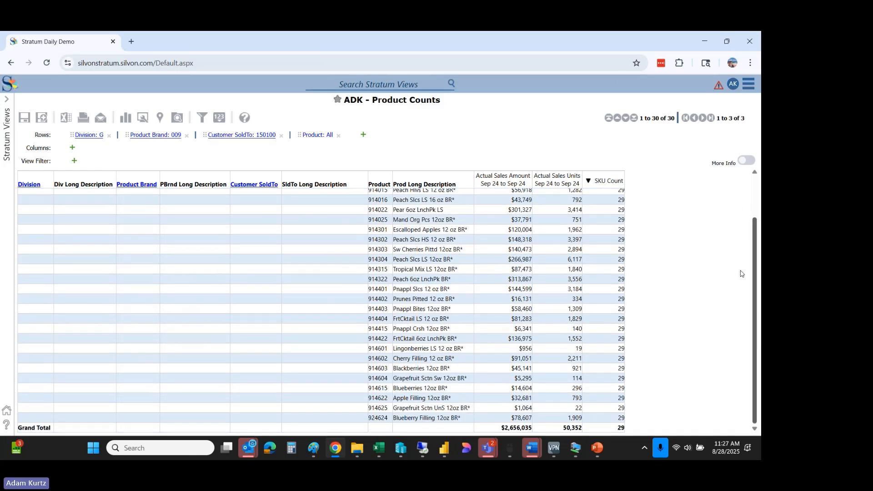
scroll(740, 241, "up", 2)
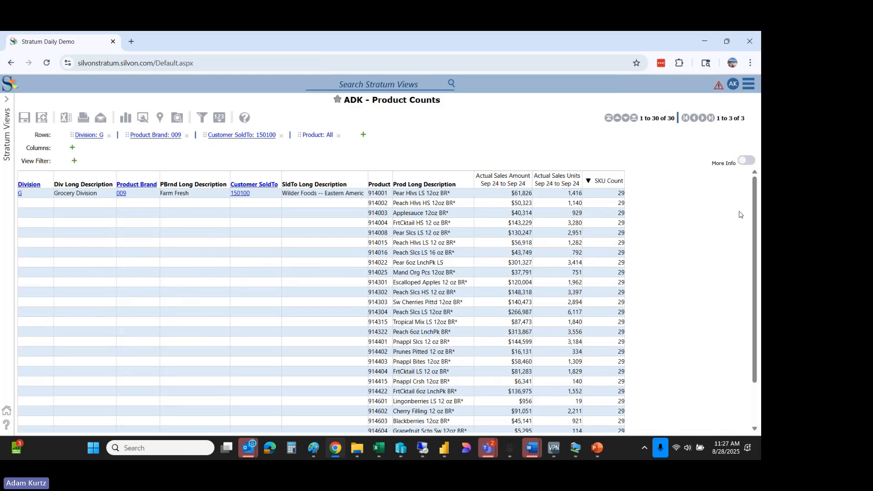
left_click(239, 193)
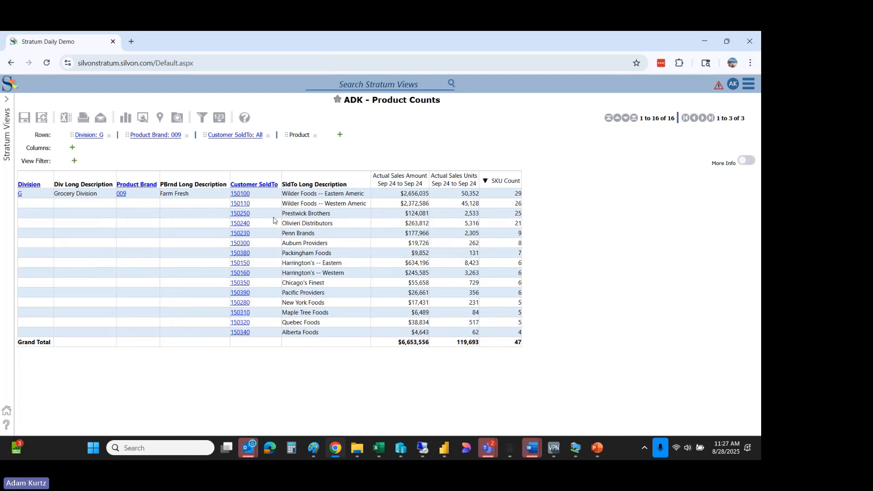
Drill into the customer Prestwick Brothers to examine its Farm Fresh products, and return the view to division level.
left_click(236, 216)
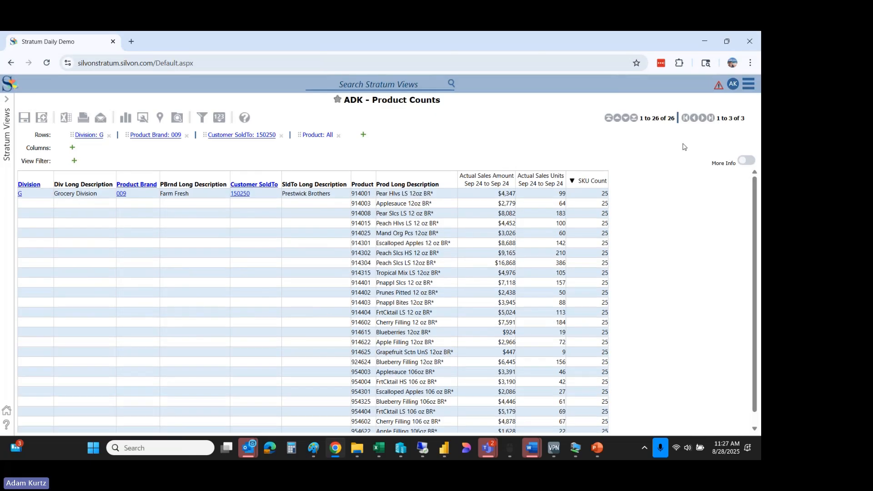
left_click_drag(754, 201, 752, 241)
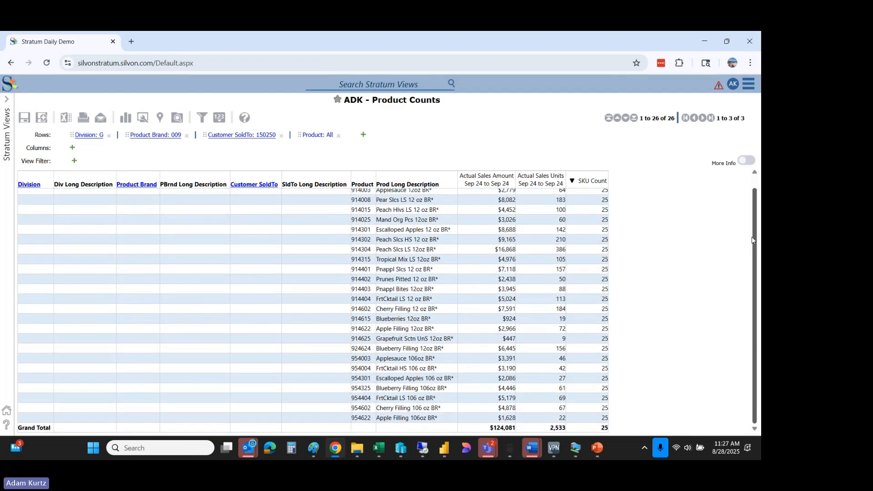
scroll(751, 227, "up", 2)
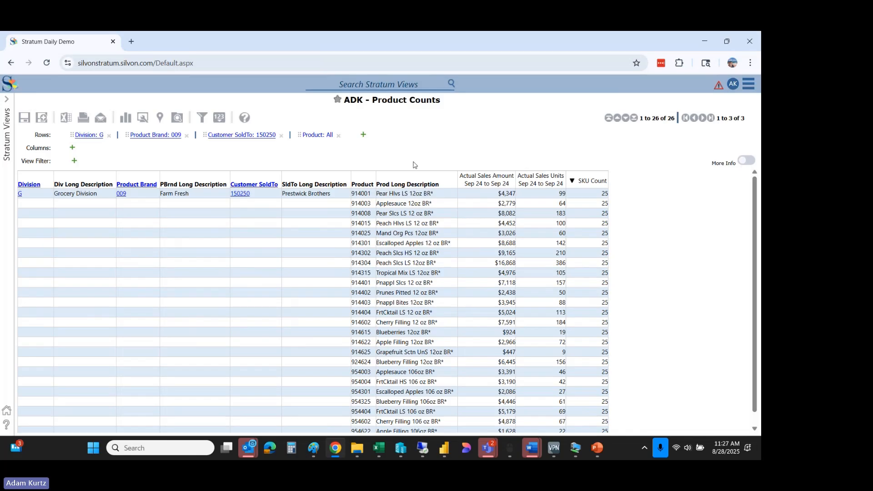
left_click(23, 193)
left_click(21, 194)
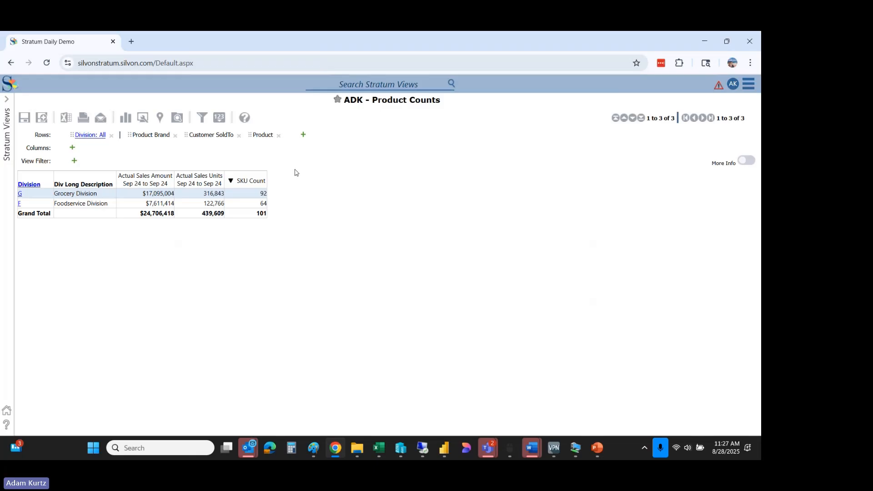
Open the SKU Count calculated measure for editing and clear its entire expression.
double_click(256, 179)
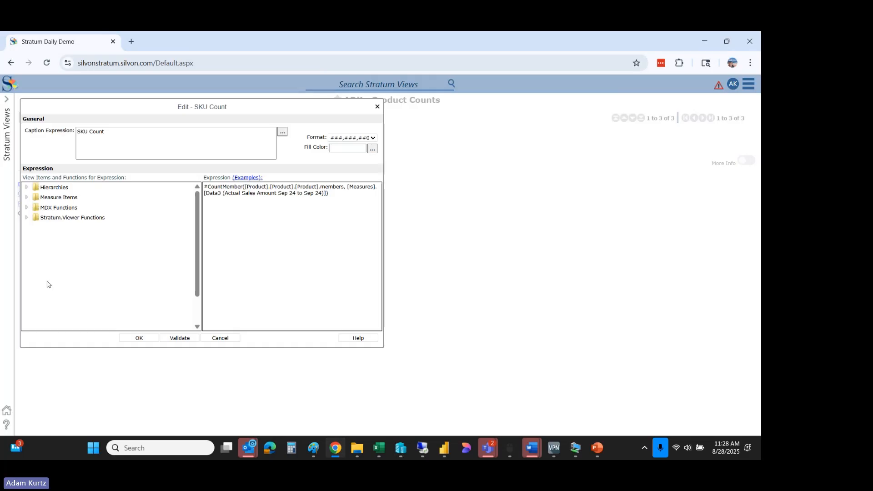
left_click(26, 217)
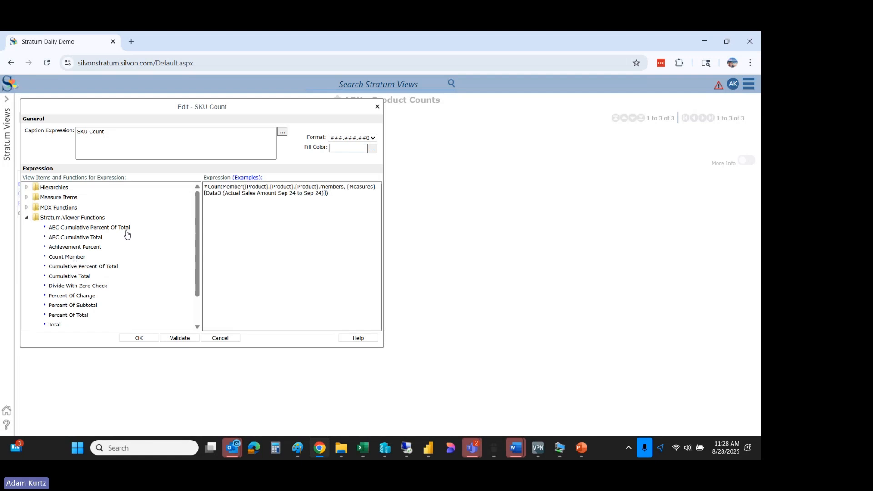
left_click(345, 197)
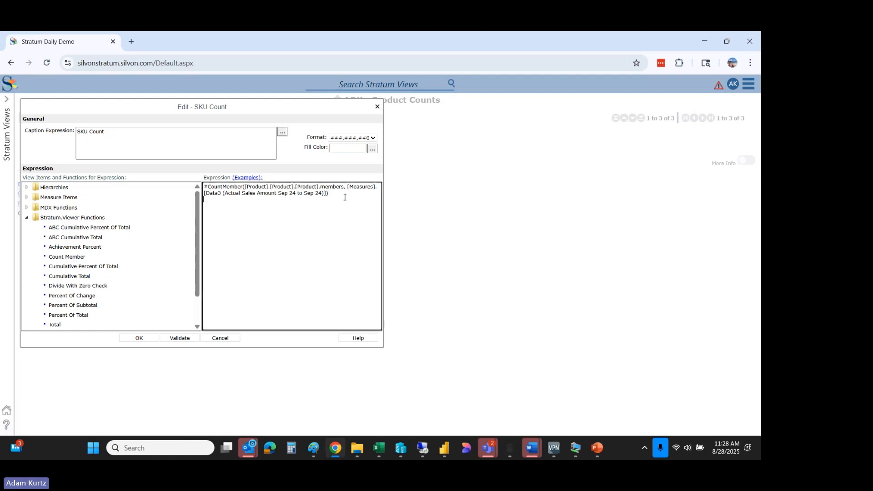
left_click(67, 257)
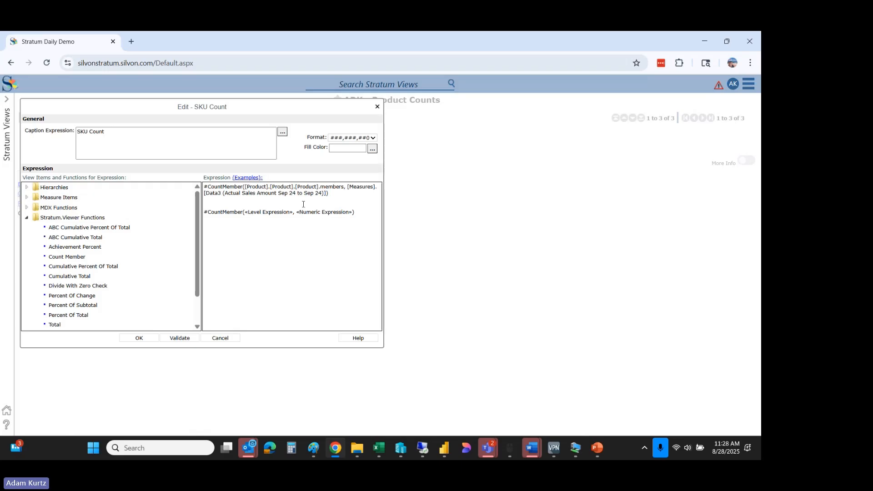
left_click(335, 196)
triple_click(333, 196)
key("Delete")
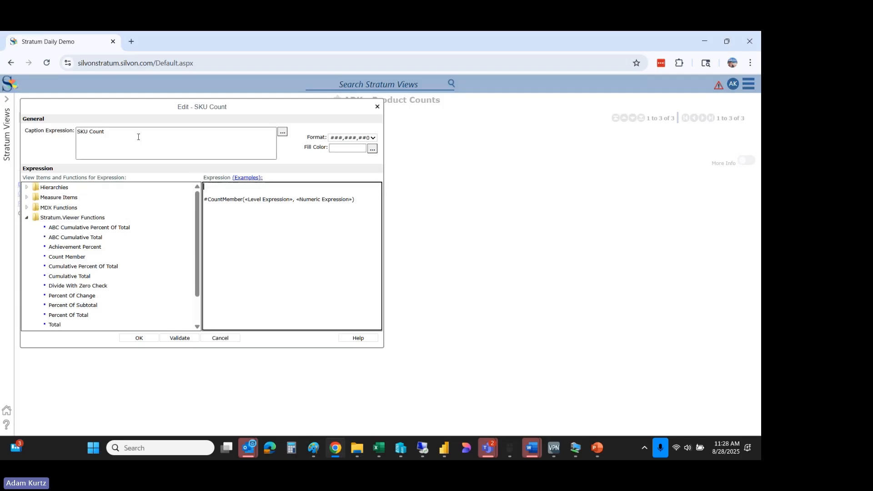
triple_click(340, 200)
key("Delete")
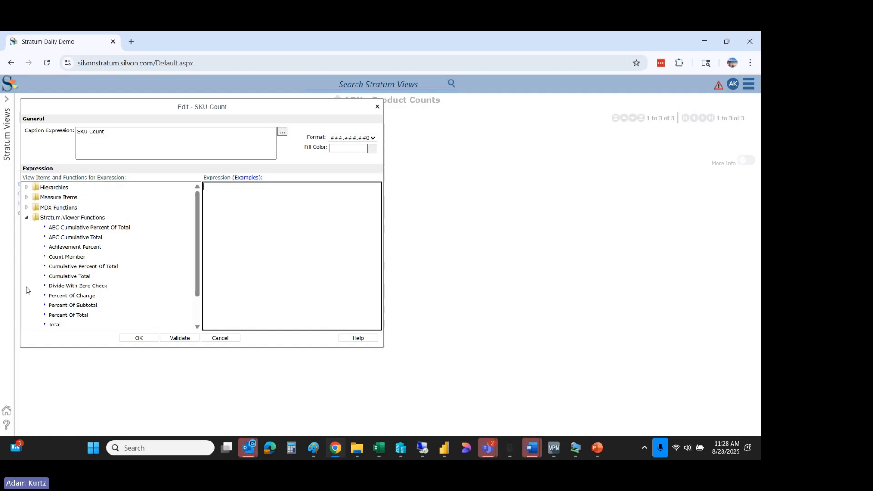
Define the measure's expression as a Count Member of the Customer SoldTo members based on Data3 (Actual Sales Amount Sep 24 to Sep 24).
left_click(64, 258)
left_click(27, 188)
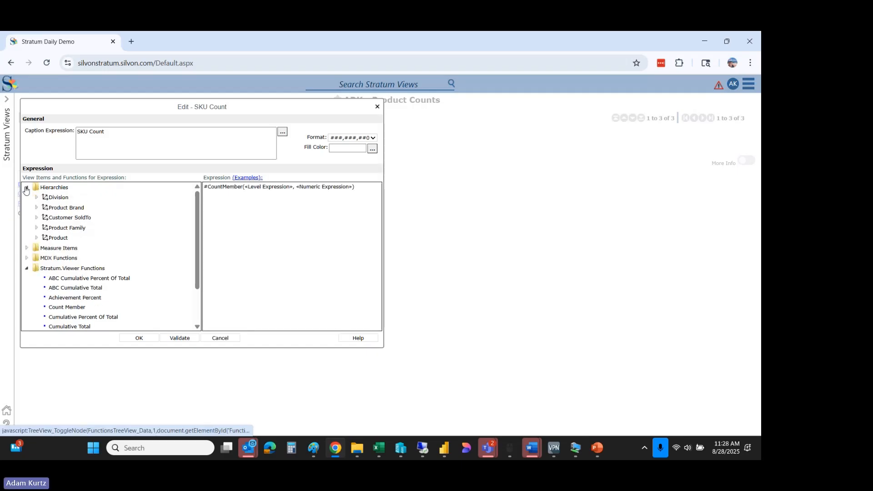
left_click(37, 217)
left_click(61, 229)
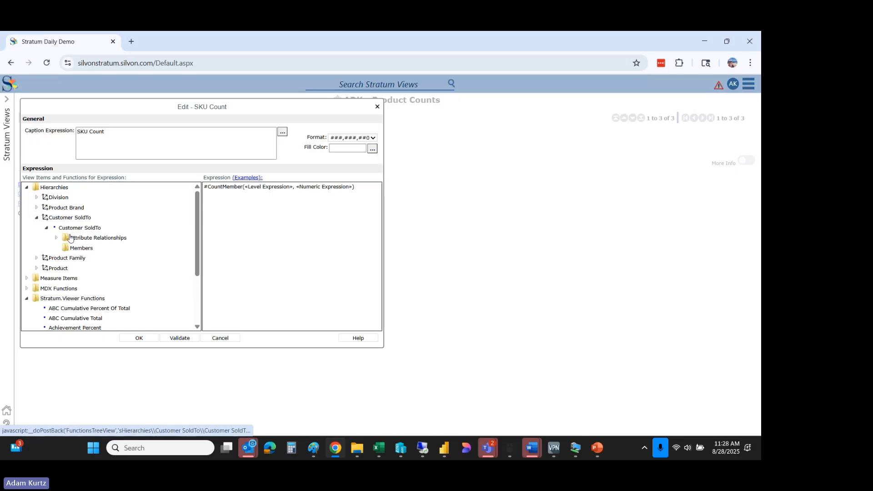
left_click(75, 247)
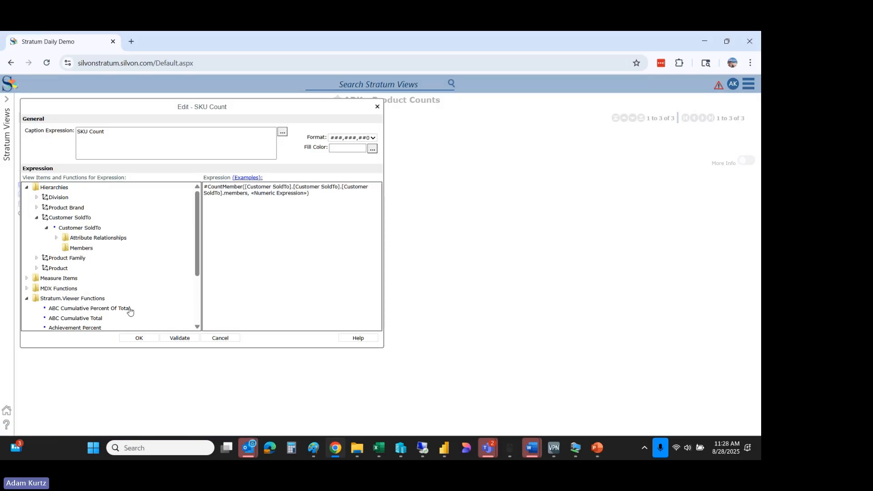
left_click(27, 278)
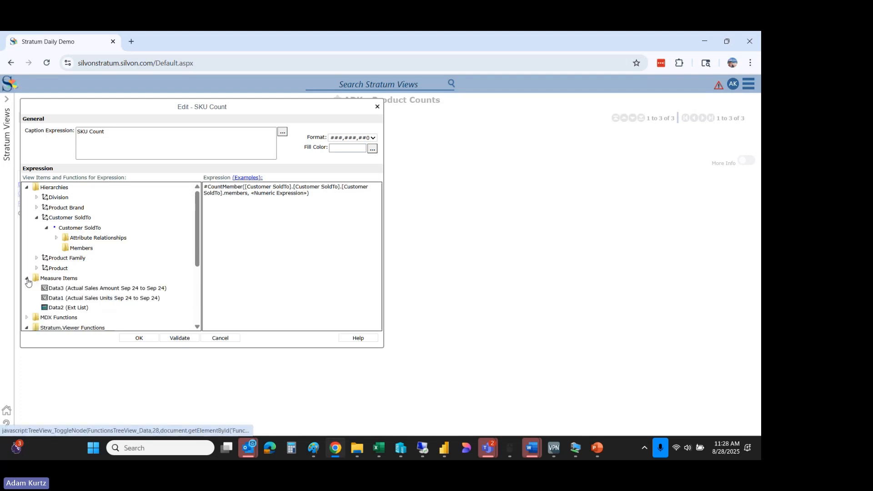
left_click(119, 288)
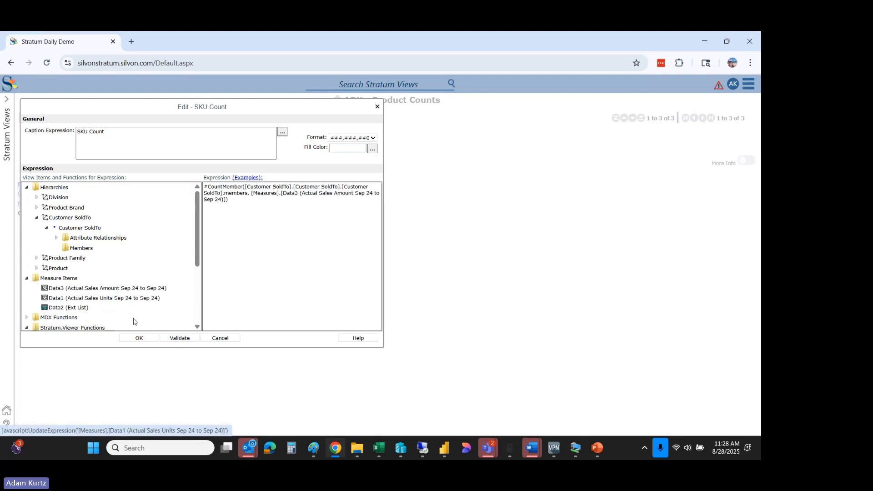
left_click(138, 338)
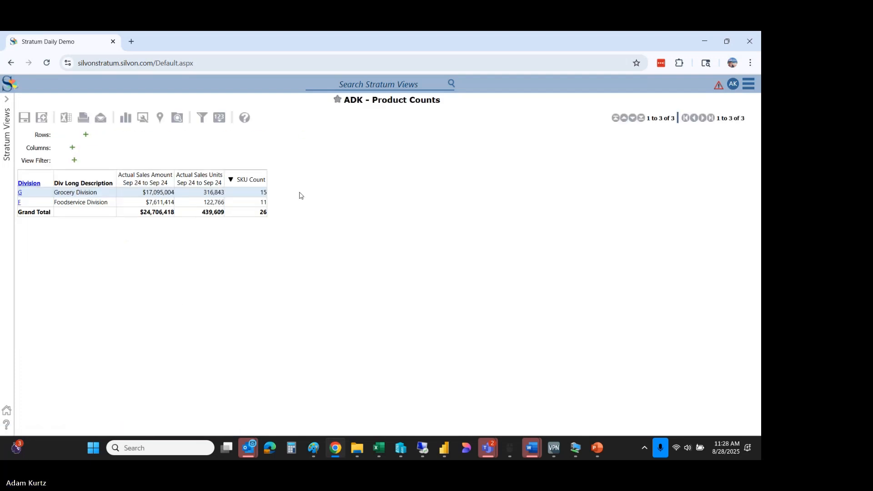
Change the SKU Count measure's caption expression to "Cust Count" and apply the change.
right_click(249, 183)
left_click(227, 338)
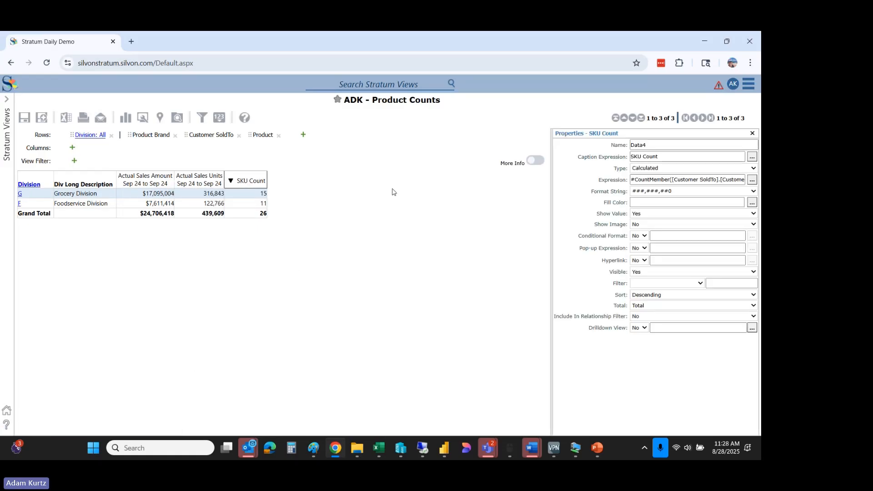
left_click(740, 158)
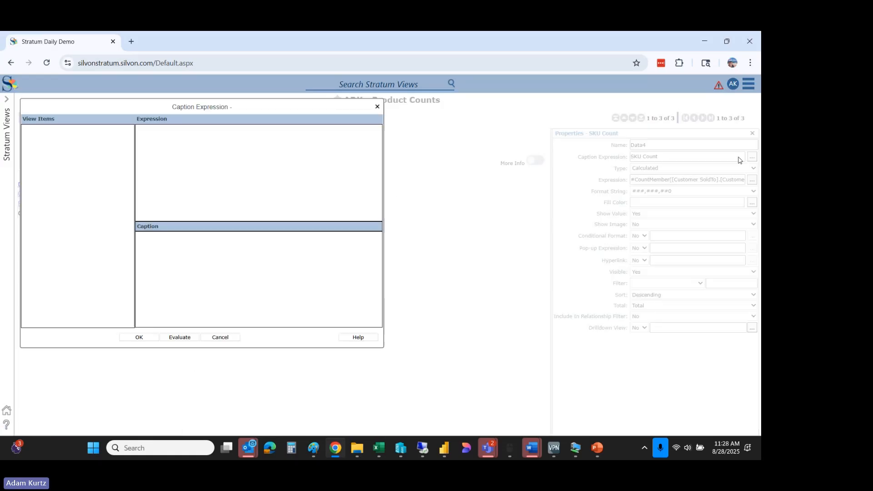
left_click_drag(182, 136, 75, 136)
type("Cust Count")
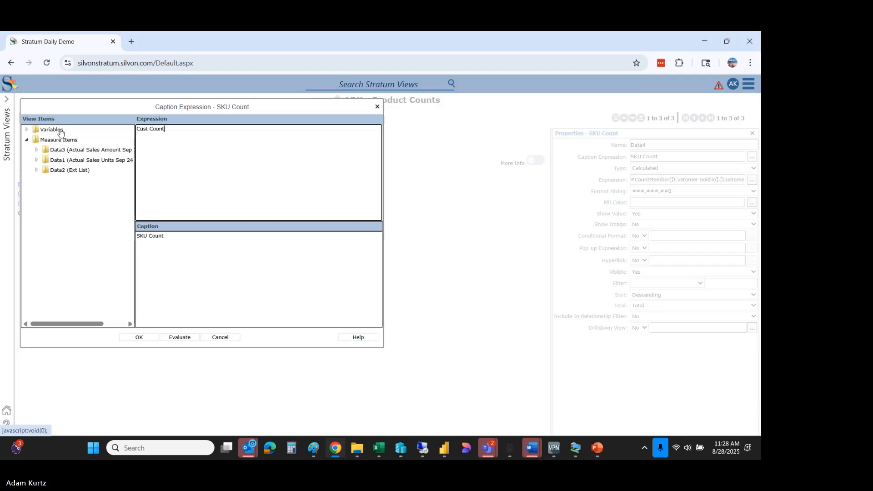
left_click(141, 338)
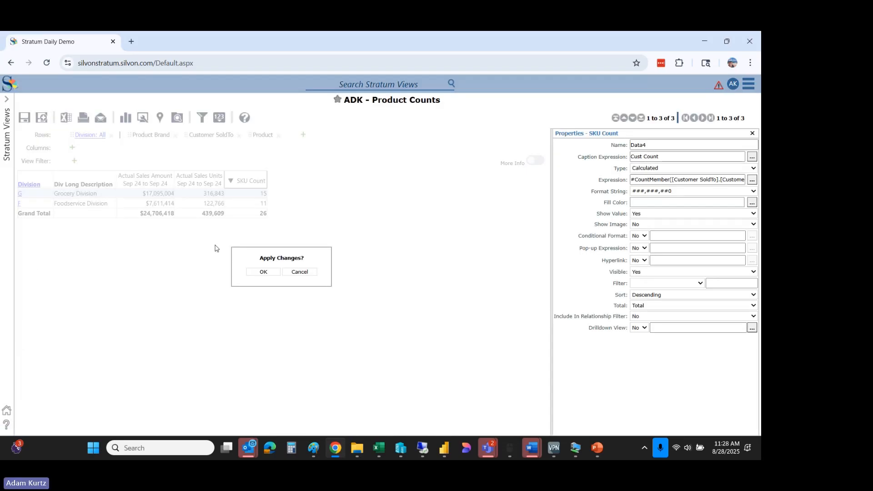
left_click(259, 272)
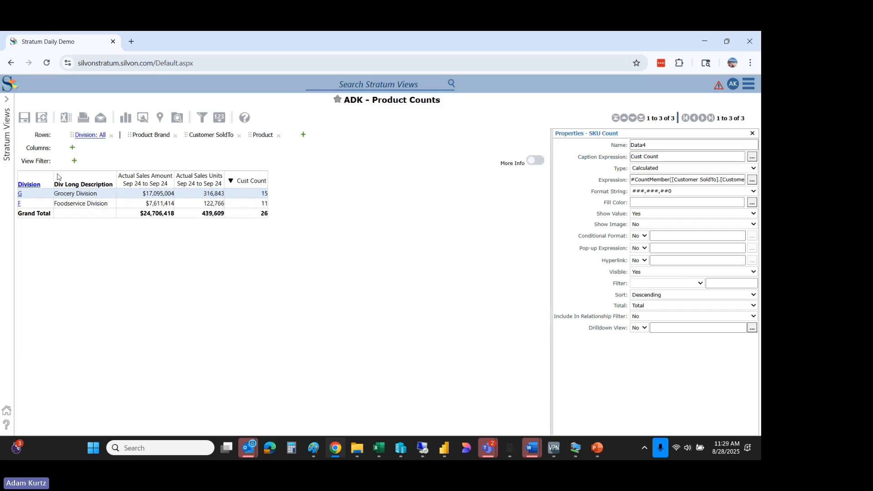
Expand the divisions to product brand level, and drill into Grocery Division's Farm Fresh brand to examine its customers.
left_click(29, 184)
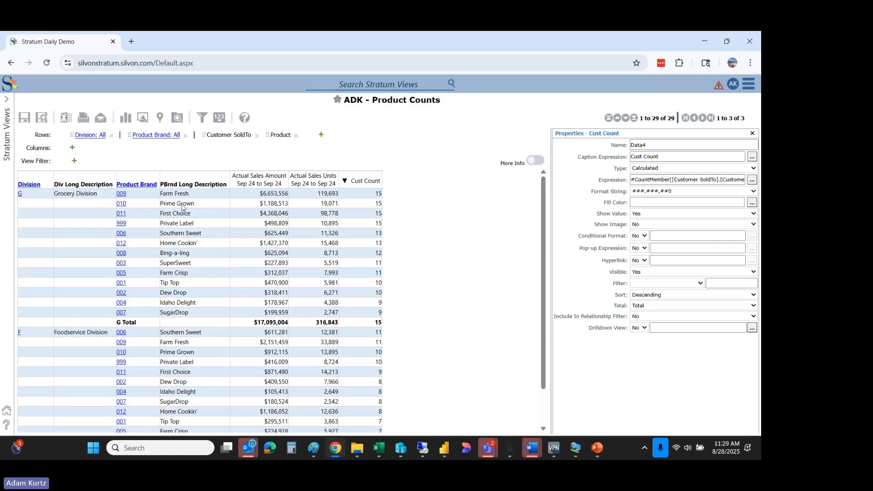
left_click(121, 194)
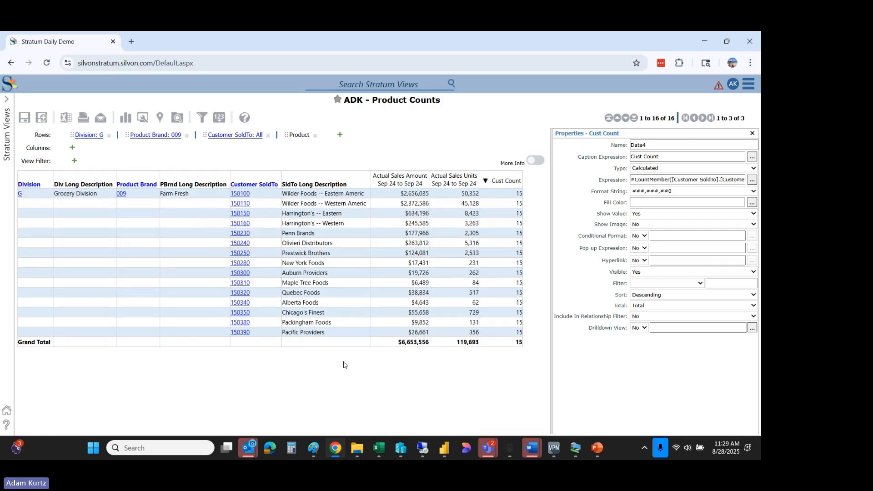
Try including the Cust Count measure in the relationship filter, and set Include In Relationship Filter back to No.
left_click(660, 321)
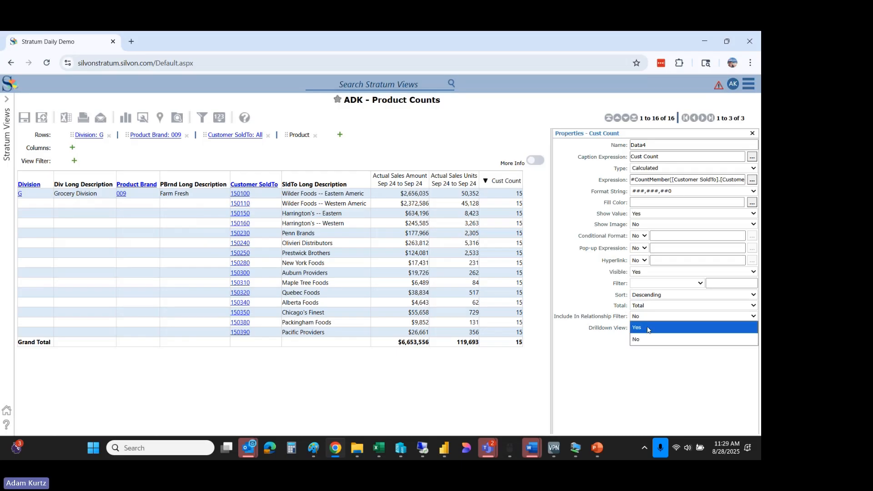
left_click(660, 337)
left_click(264, 271)
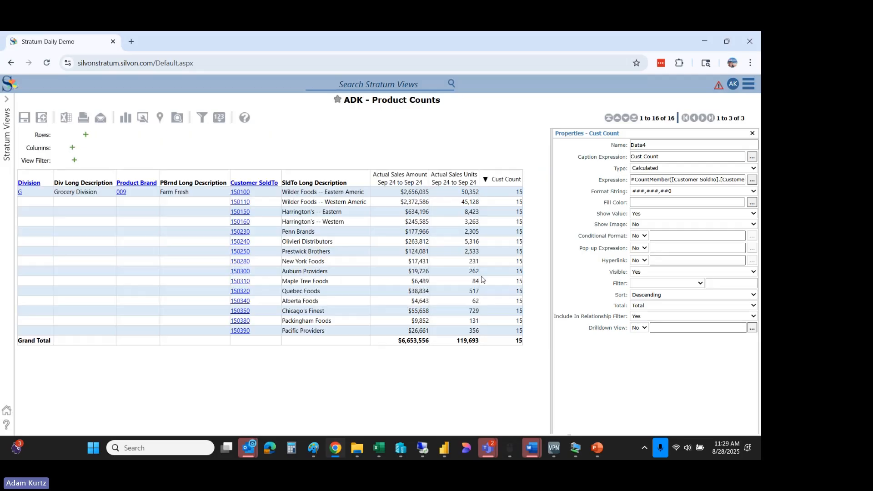
left_click(641, 317)
left_click(641, 339)
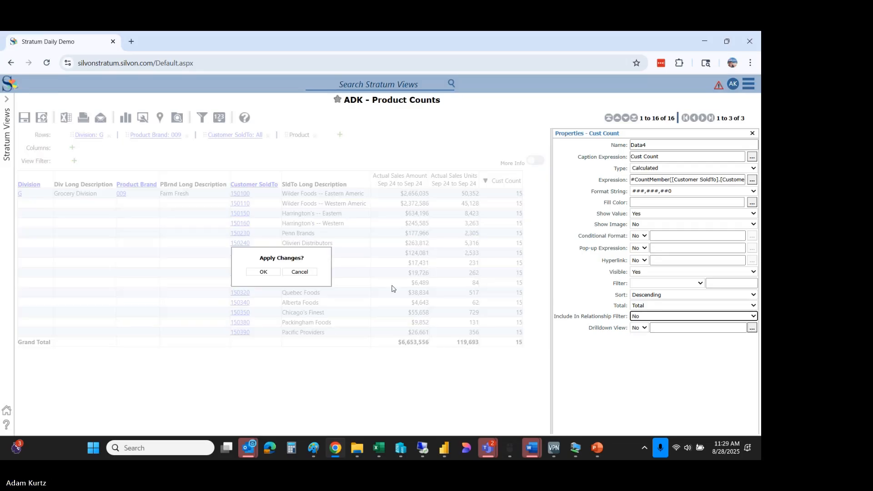
left_click(264, 272)
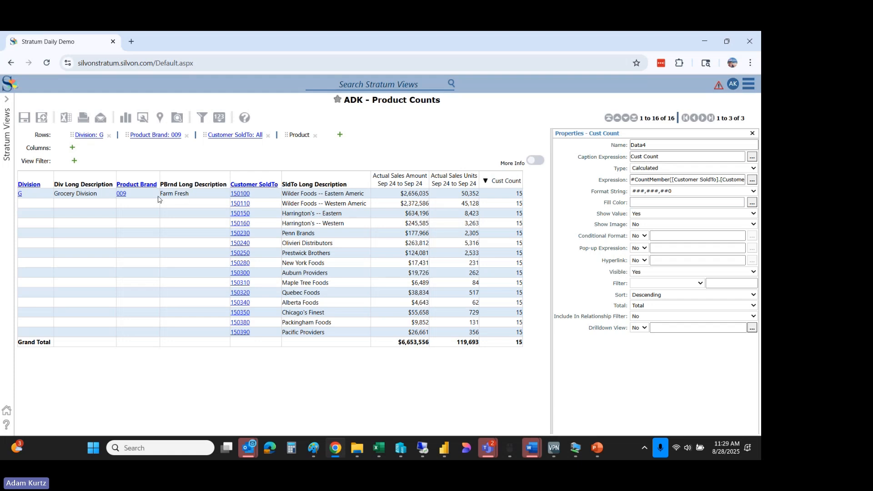
Return to the Grocery Division's brand list, and drill into Prime Grown to examine its customers and their counts.
left_click(121, 194)
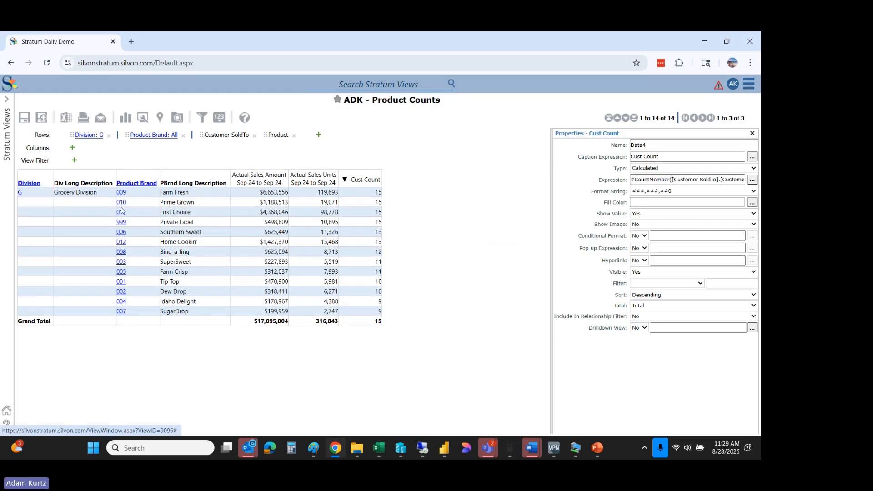
left_click(122, 203)
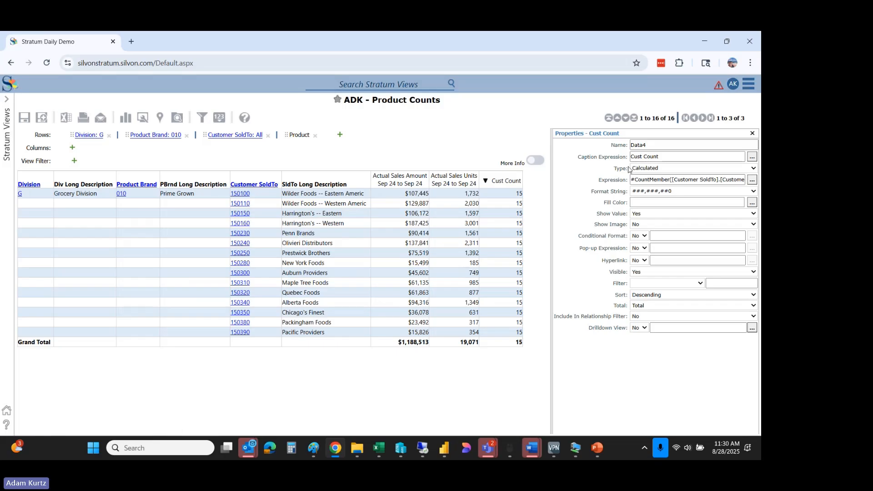
Close the Cust Count measure's properties and return to the Stratum home page.
left_click(752, 144)
left_click(751, 131)
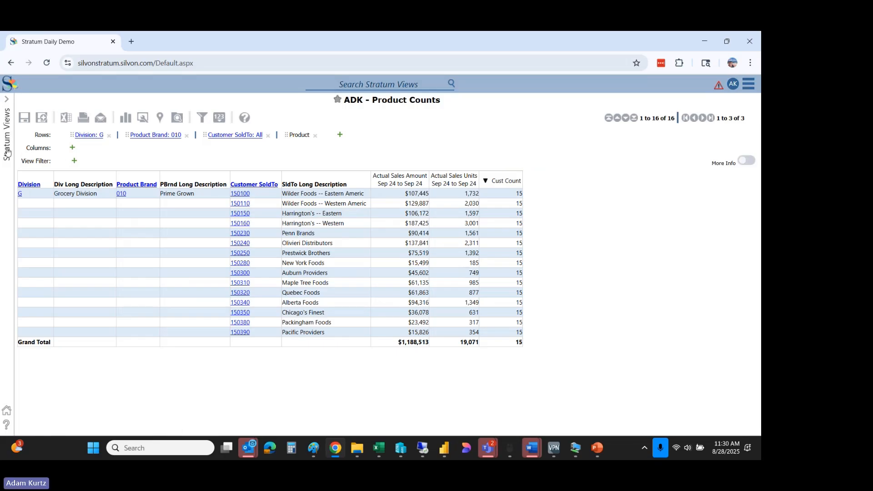
left_click(748, 84)
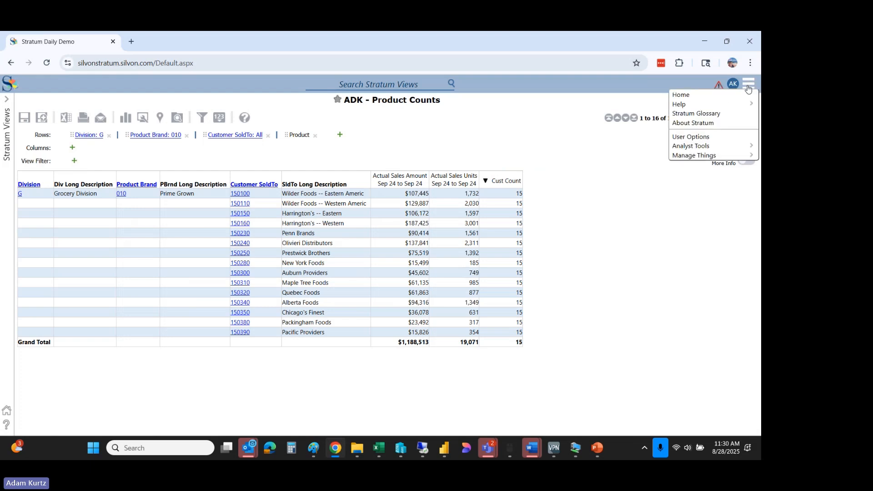
left_click(732, 96)
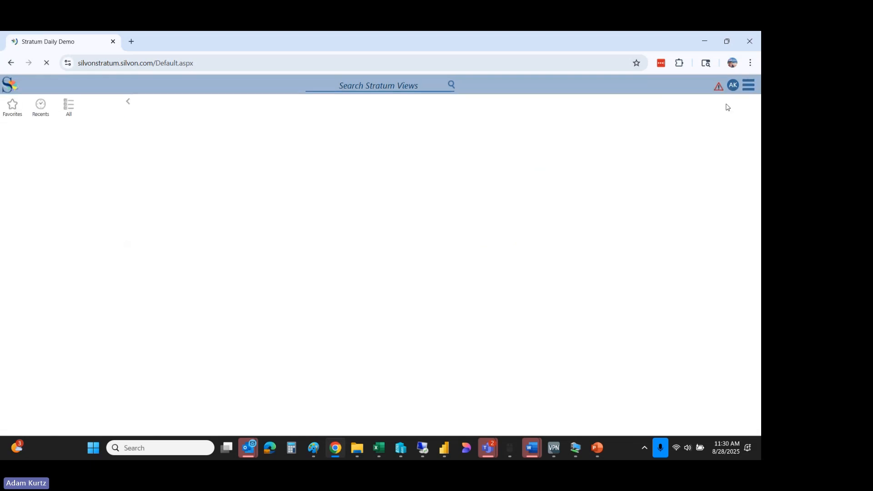